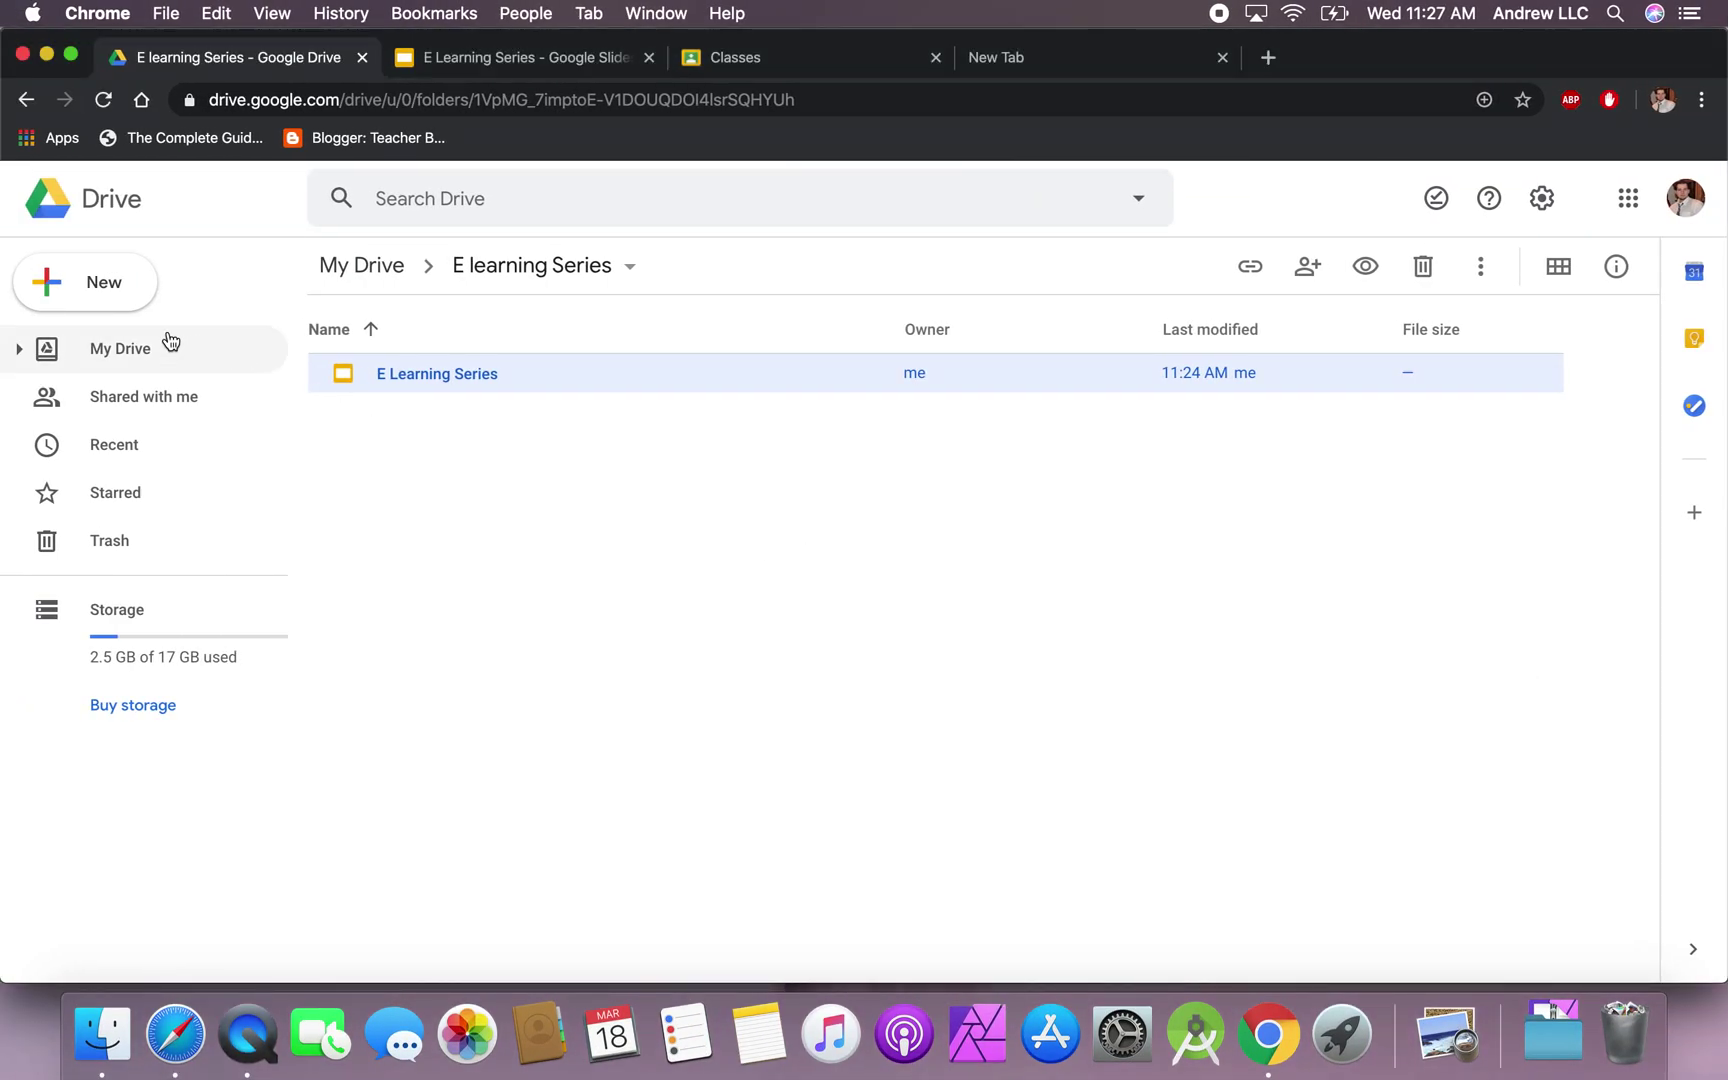
Create a new Google Form and give it the title 'Morning Check In'.
click(90, 284)
mouse_move(158, 559)
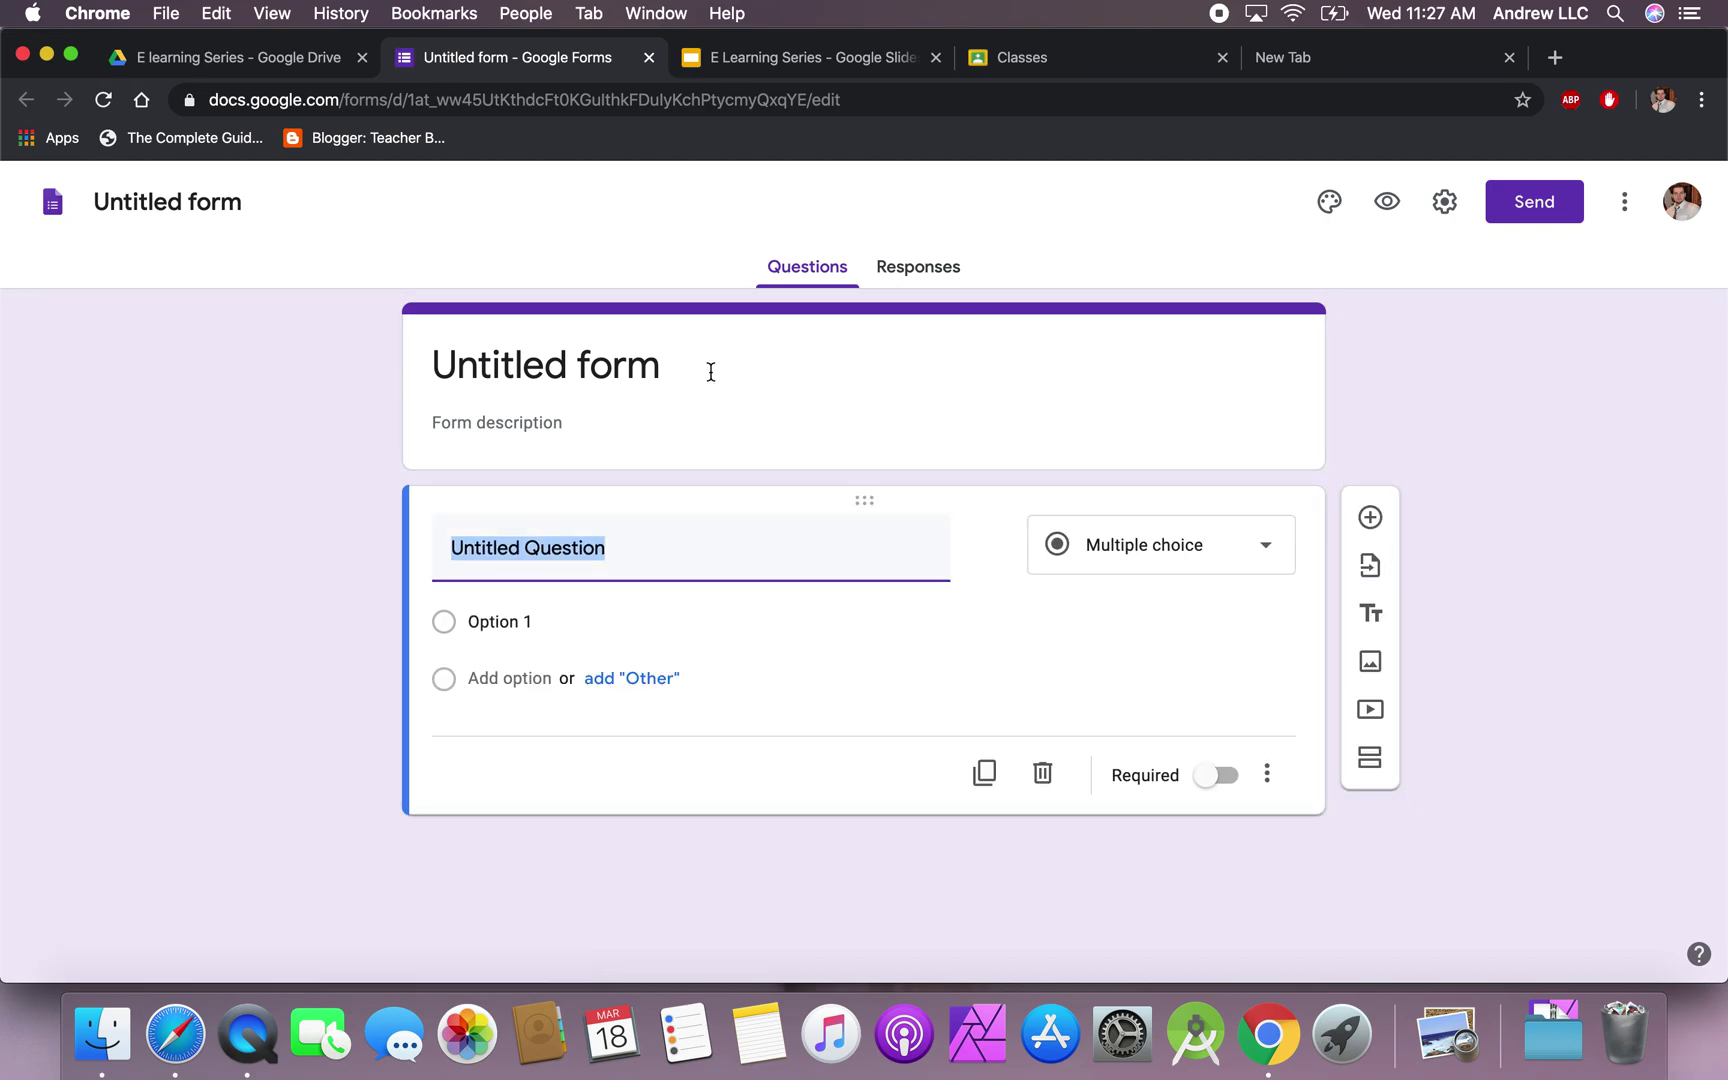
click(710, 372)
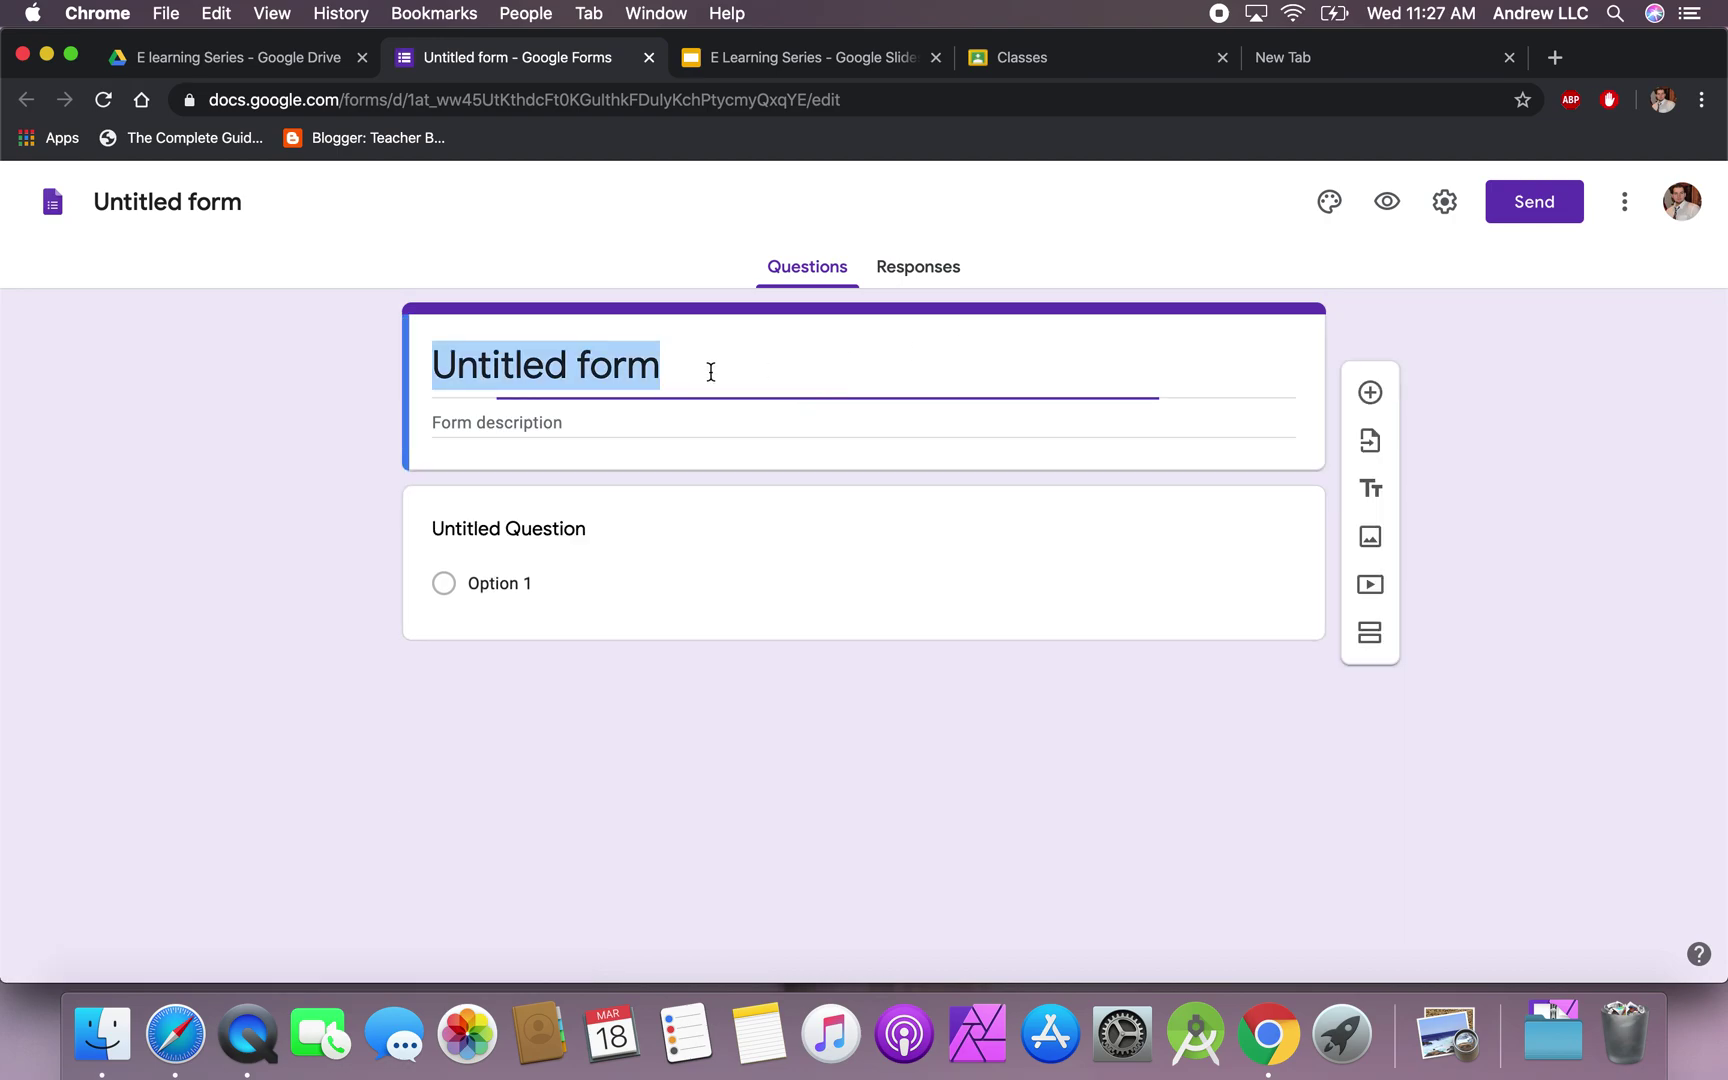
text(Morning )
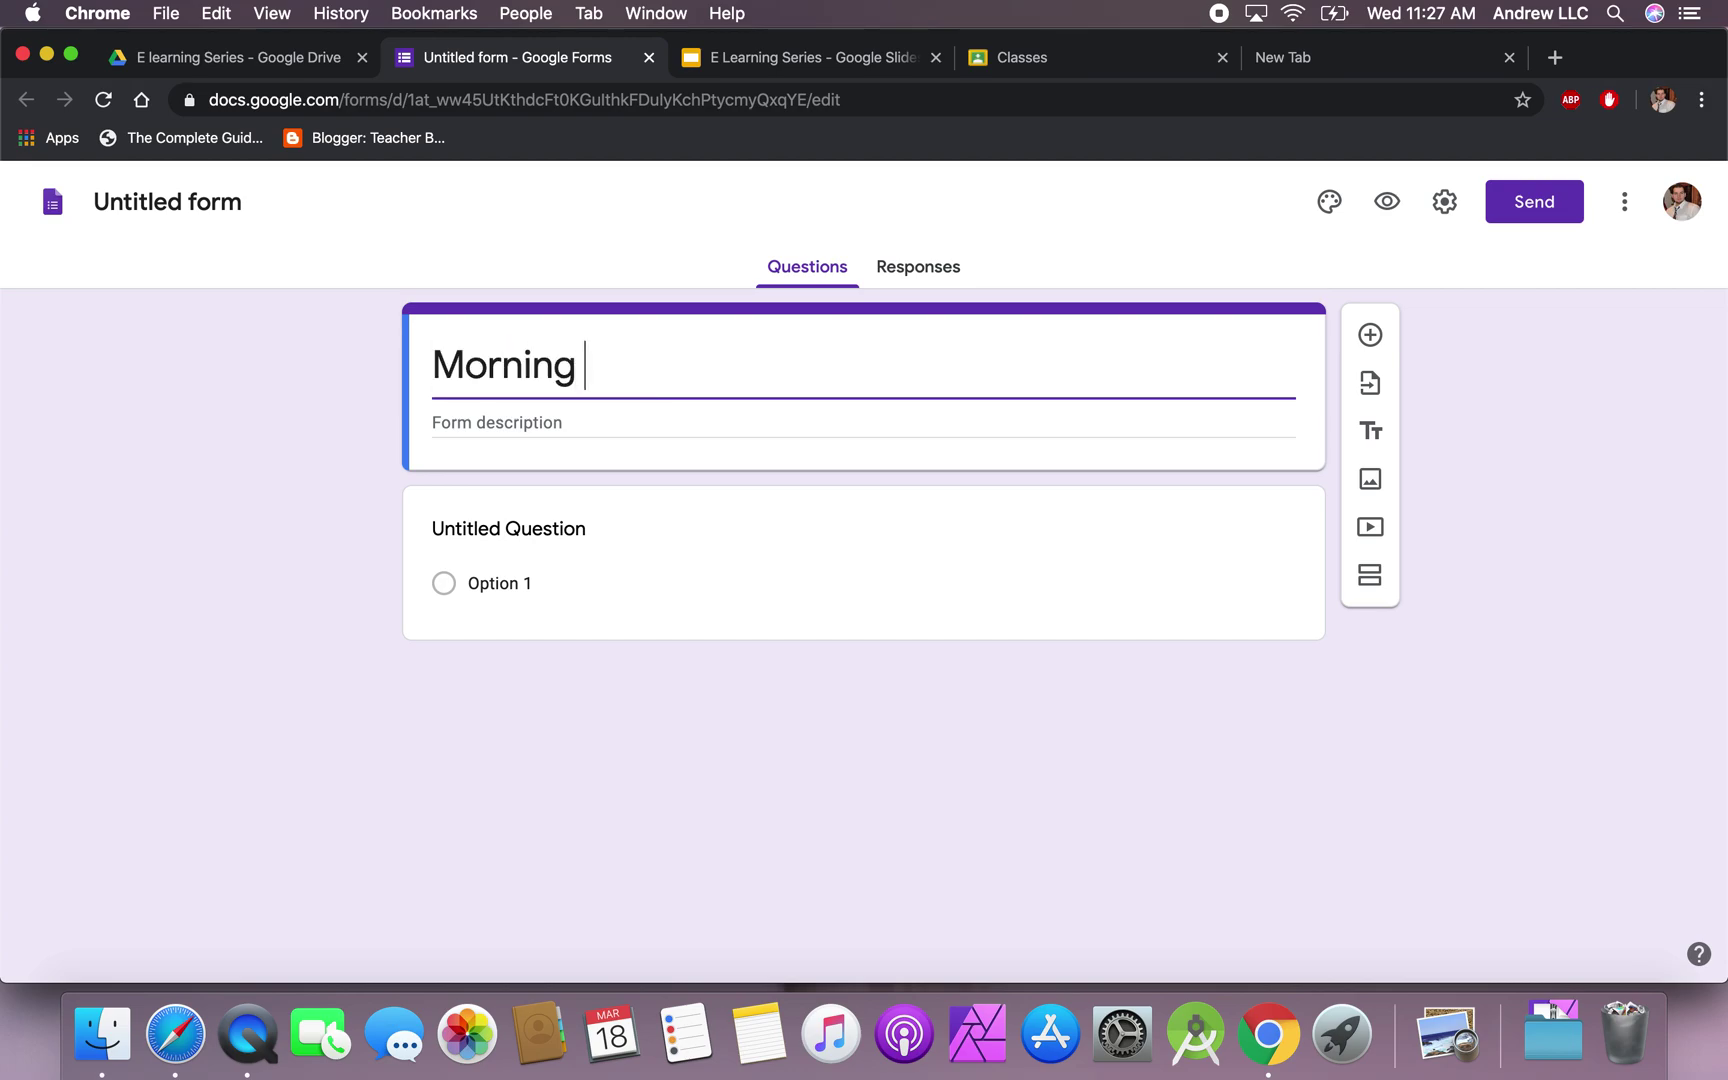
text(Check In)
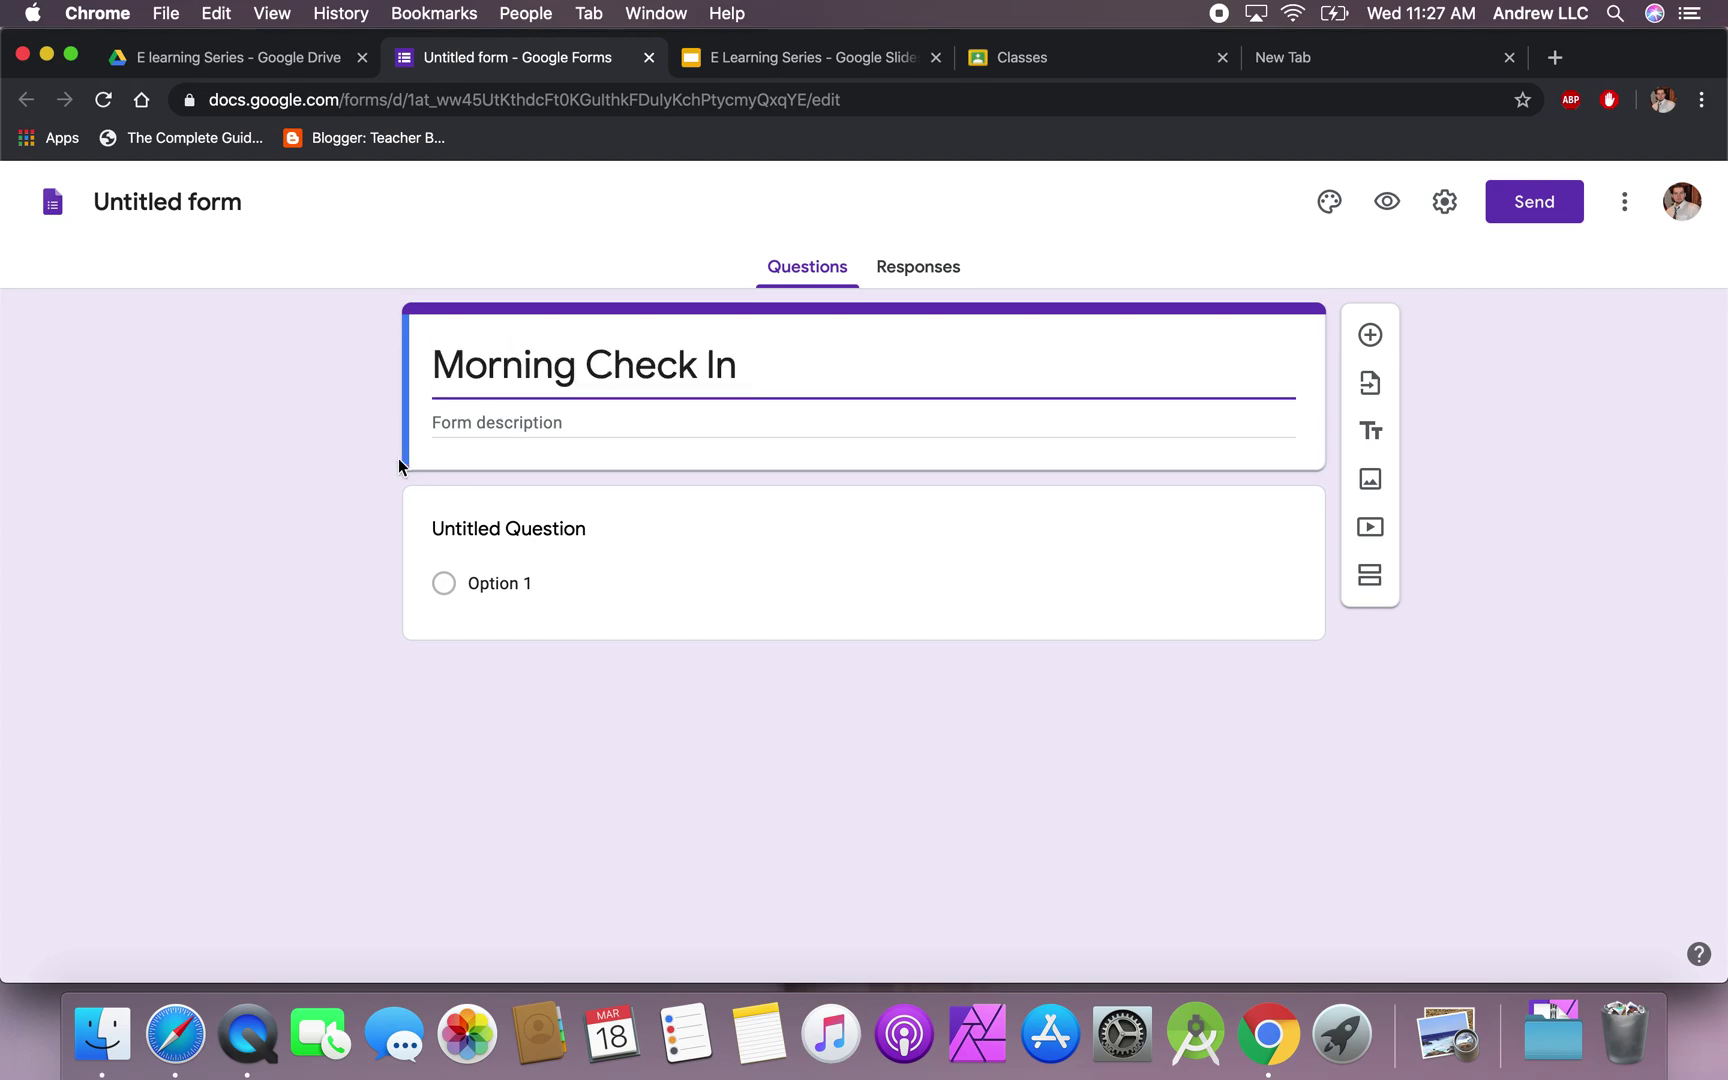
click(282, 432)
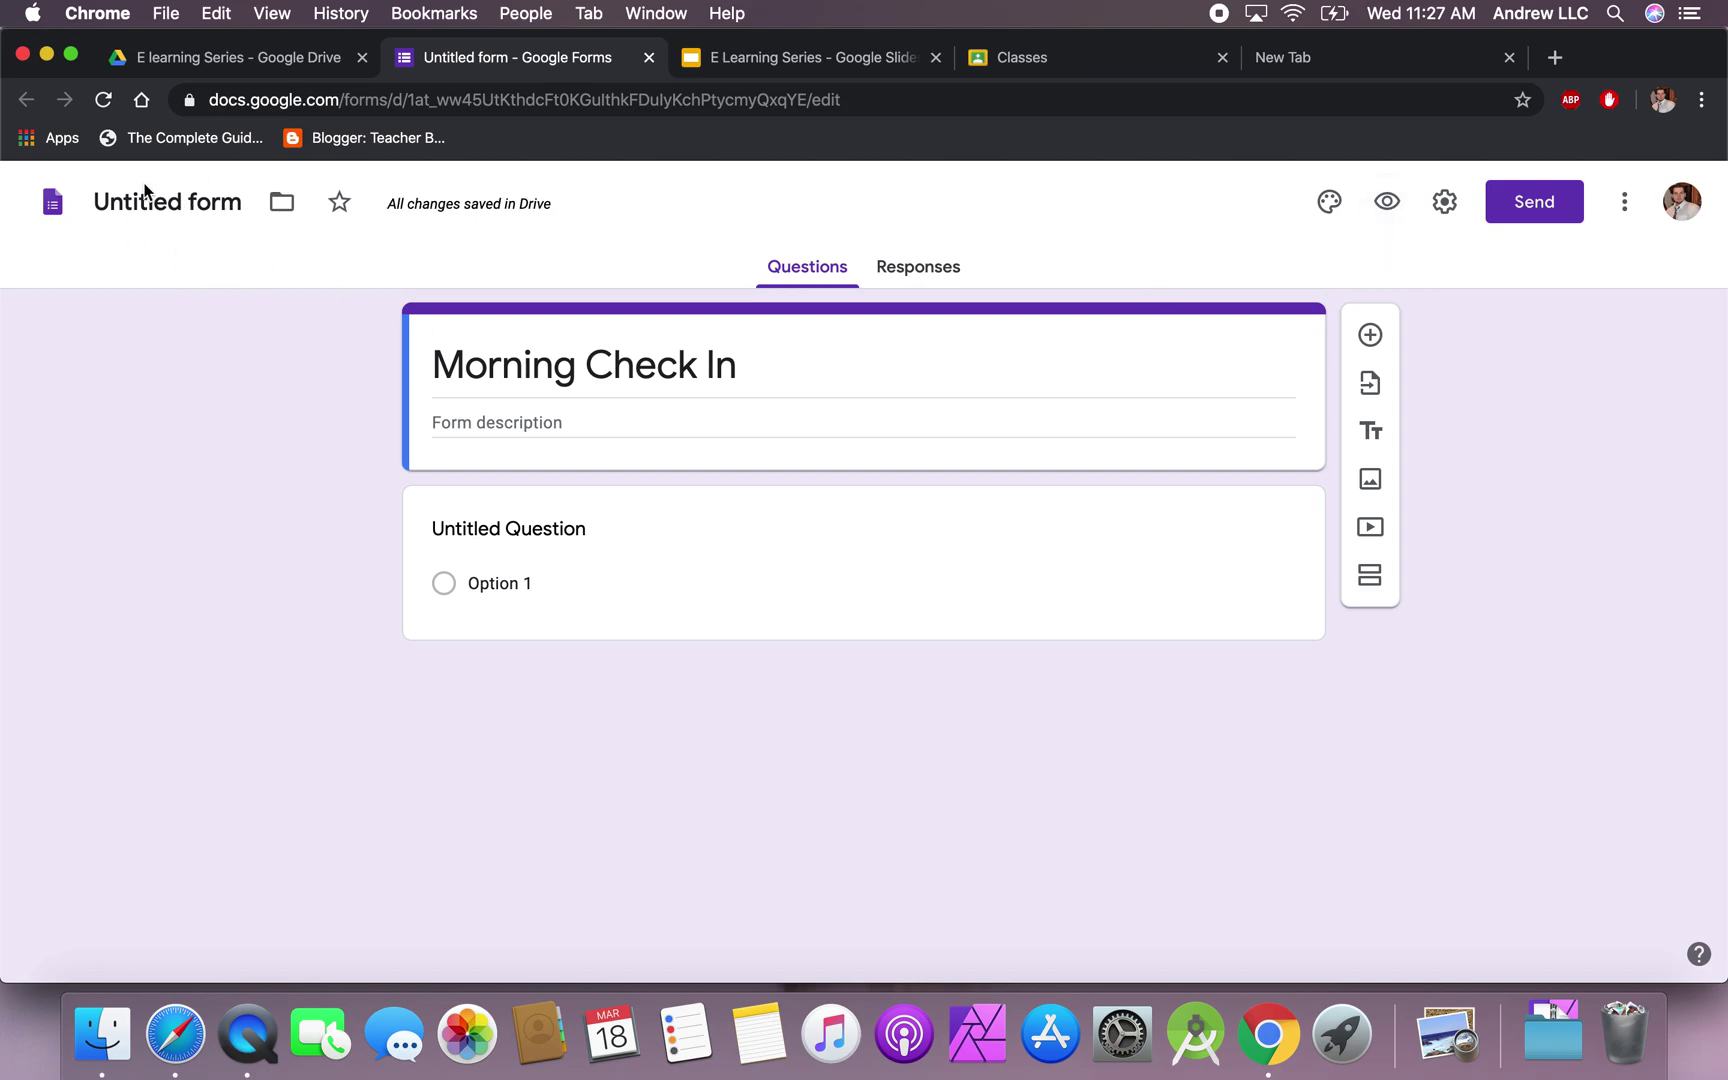
Name the file 'Morning Check In' and set the theme colour to blue.
click(168, 204)
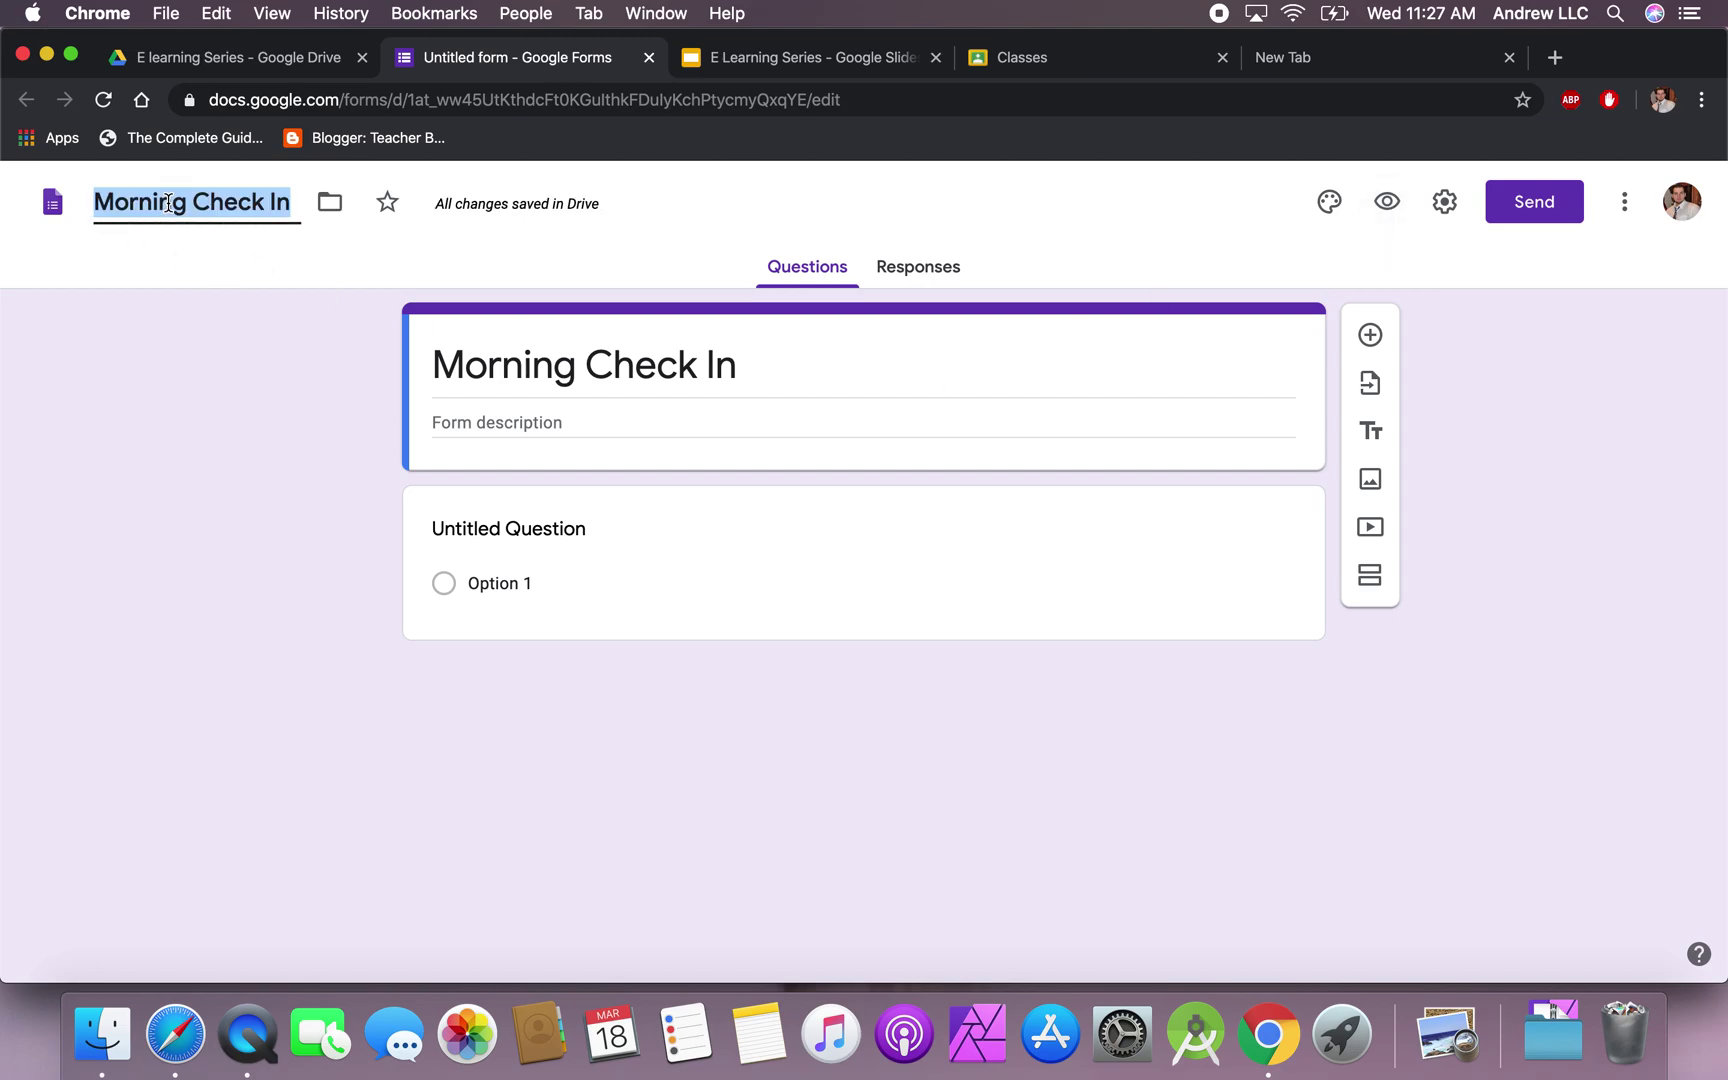
click(231, 305)
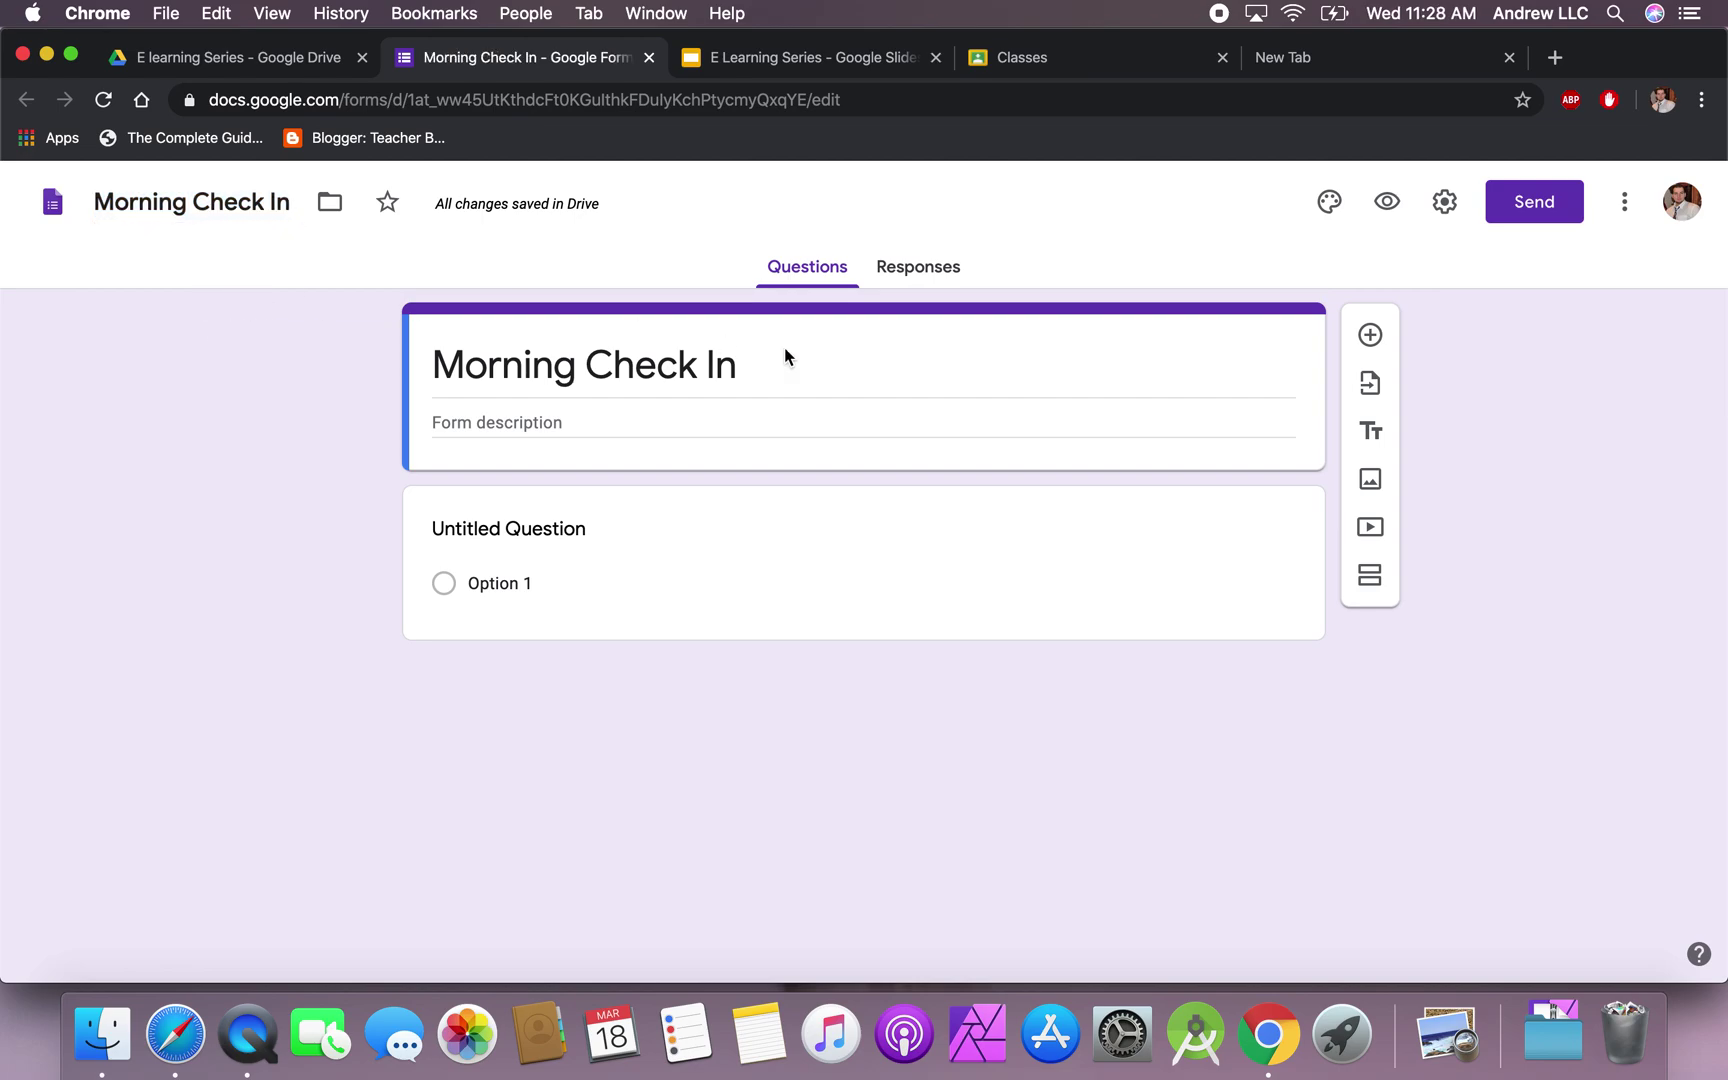
click(1329, 201)
click(1540, 578)
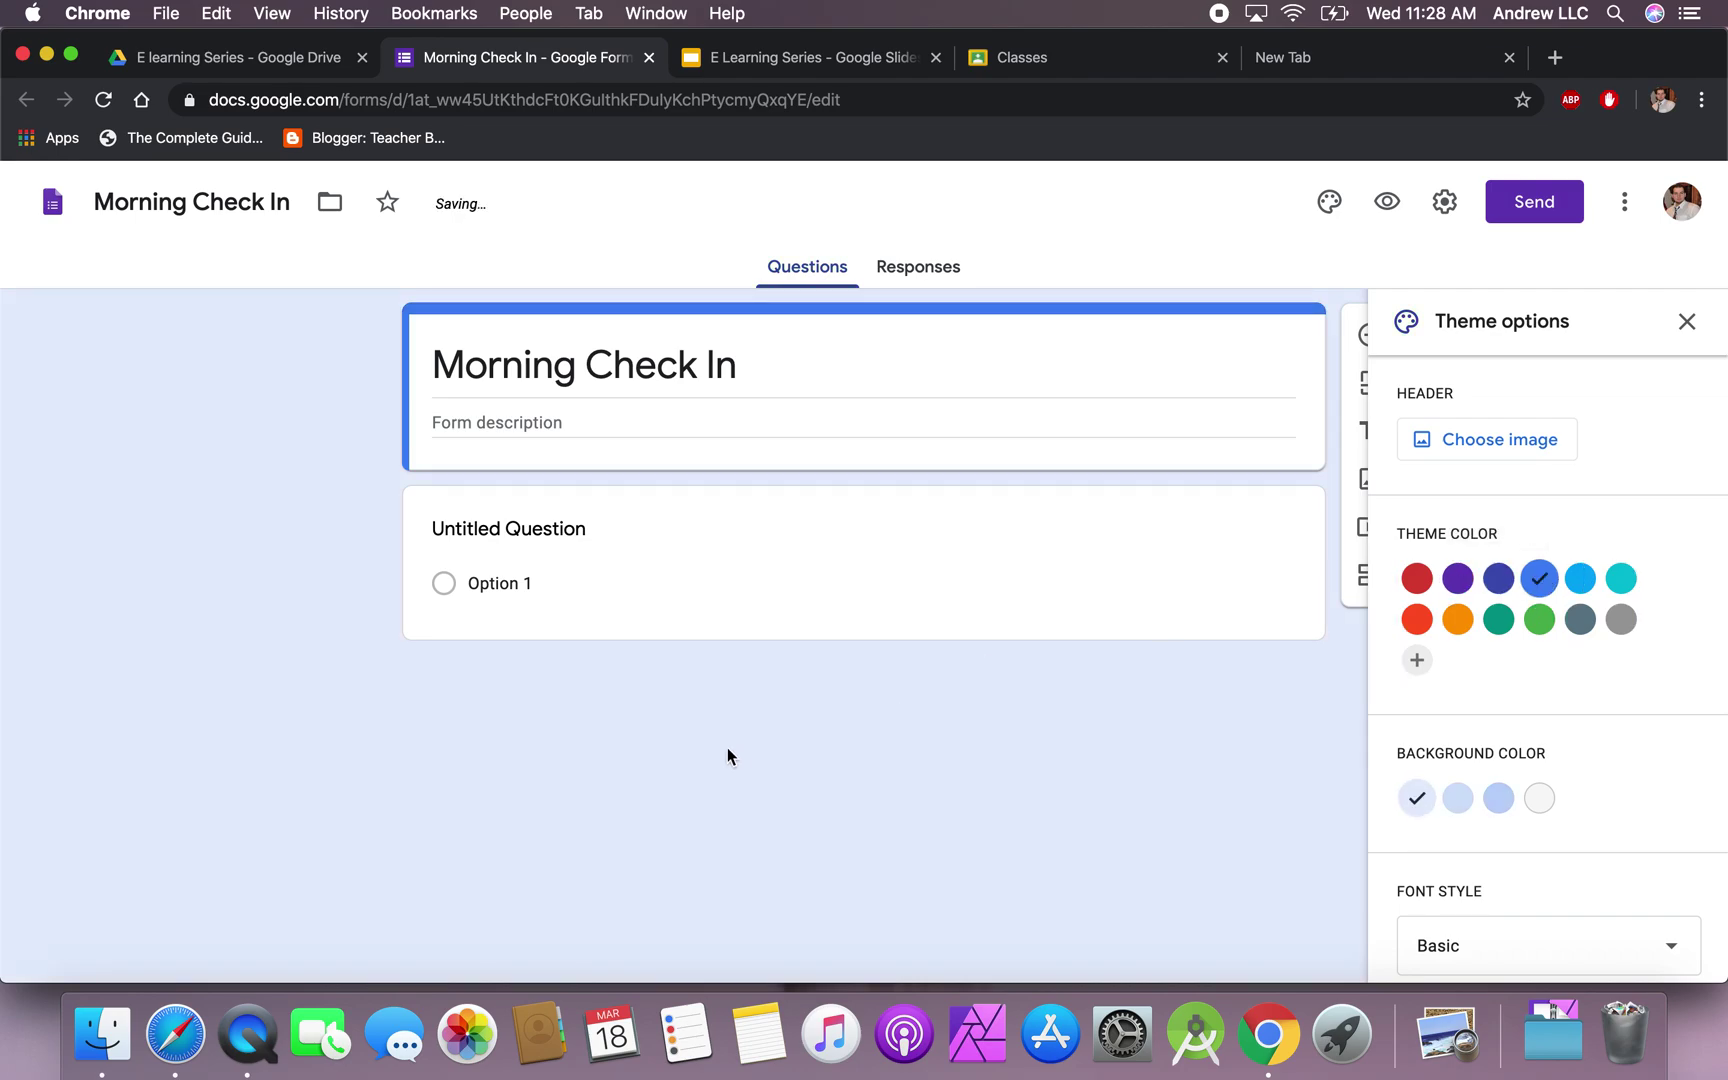
Make the first question a required 'Name' question.
click(549, 537)
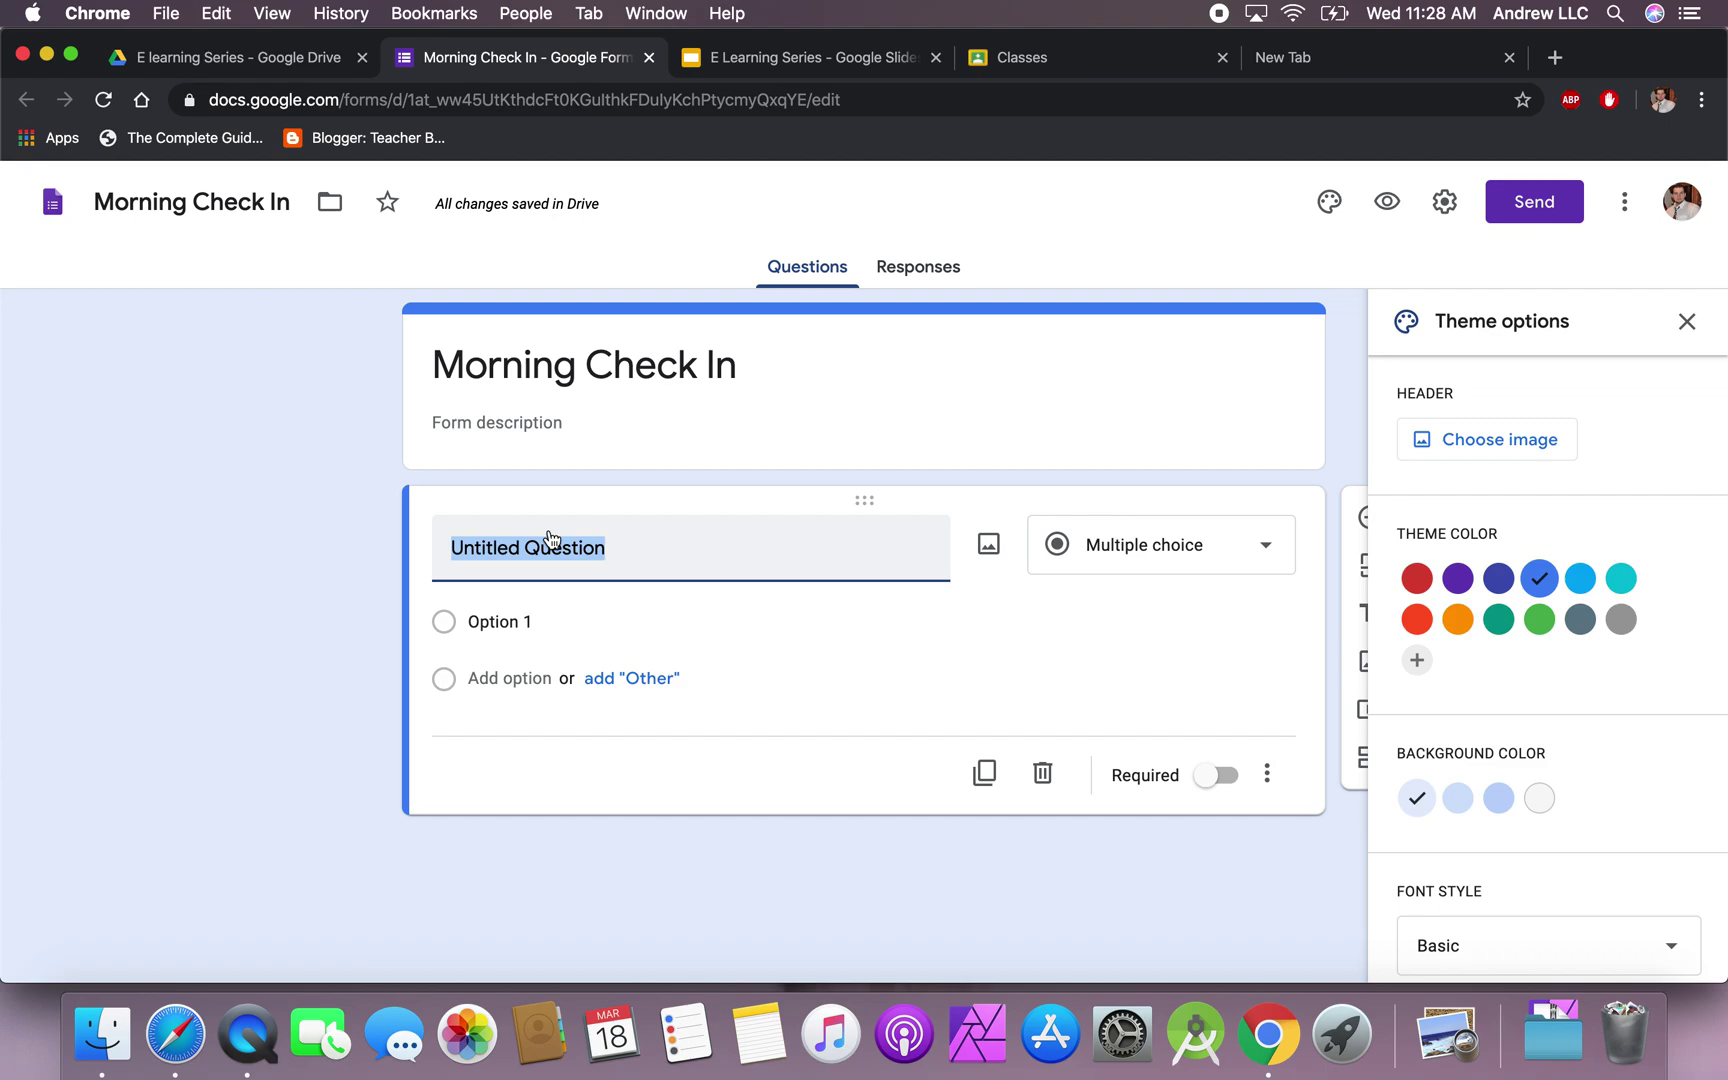
text(Name)
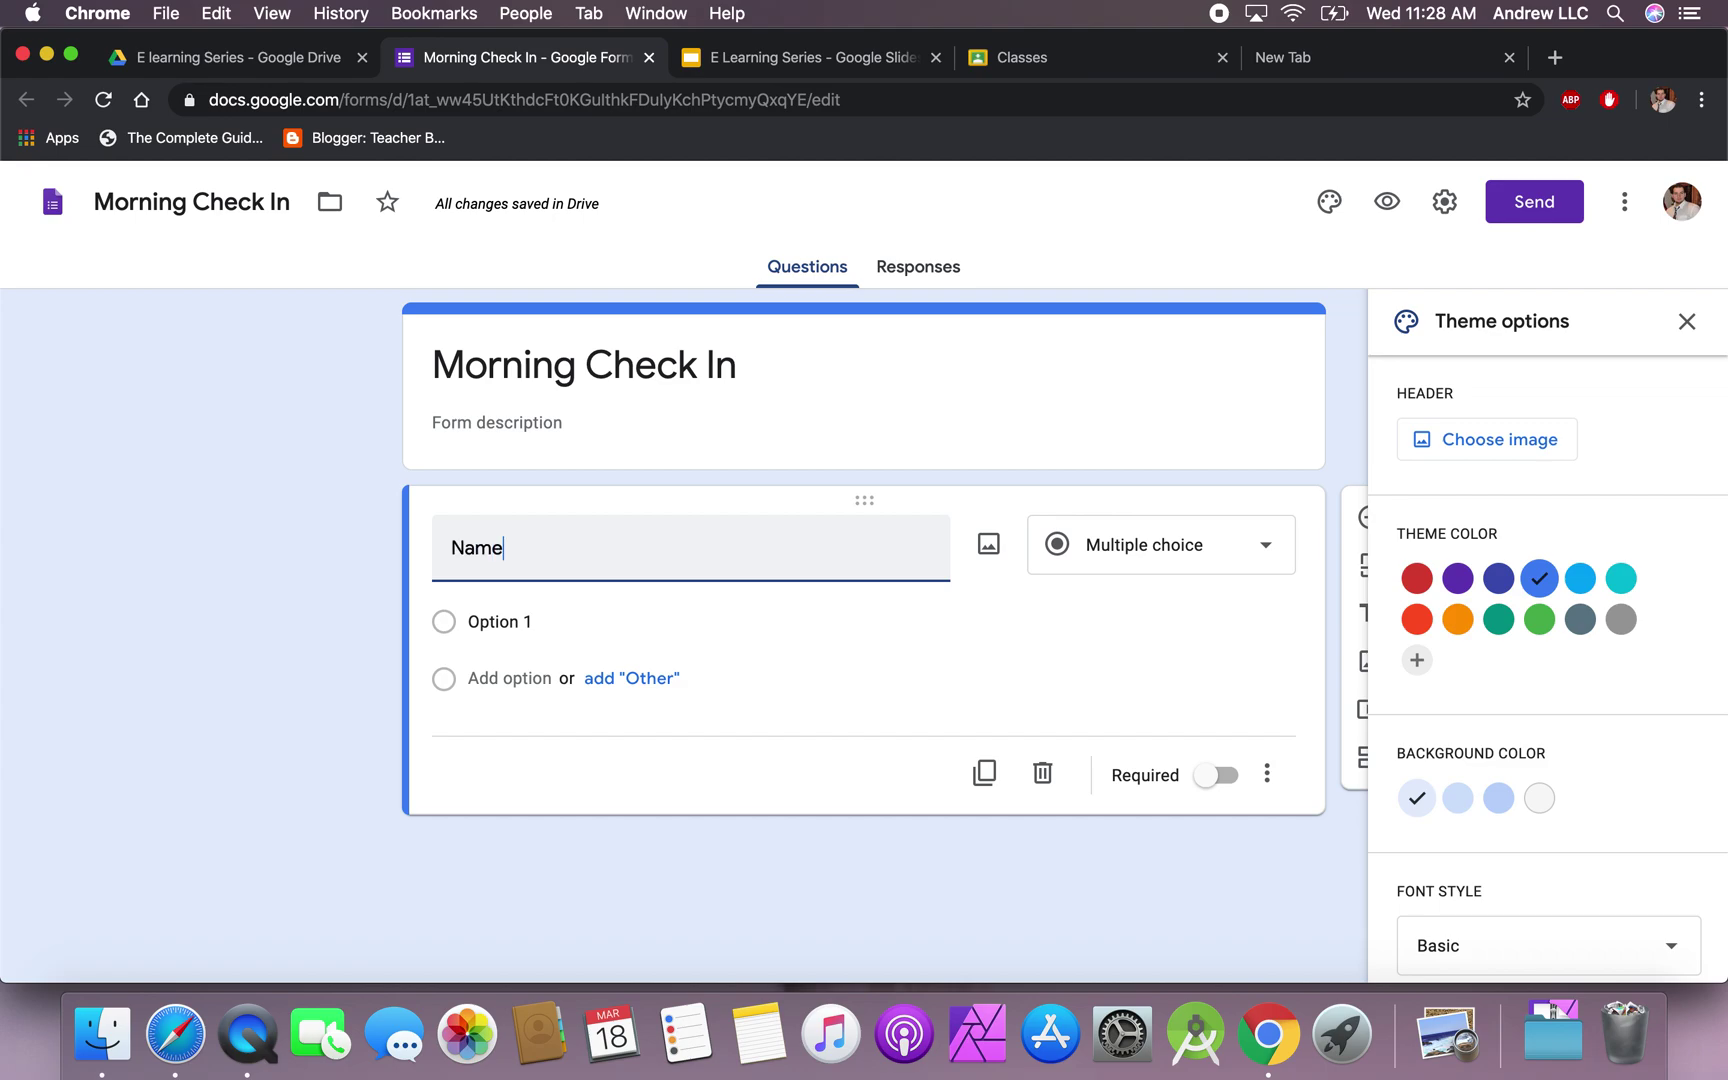
click(1218, 733)
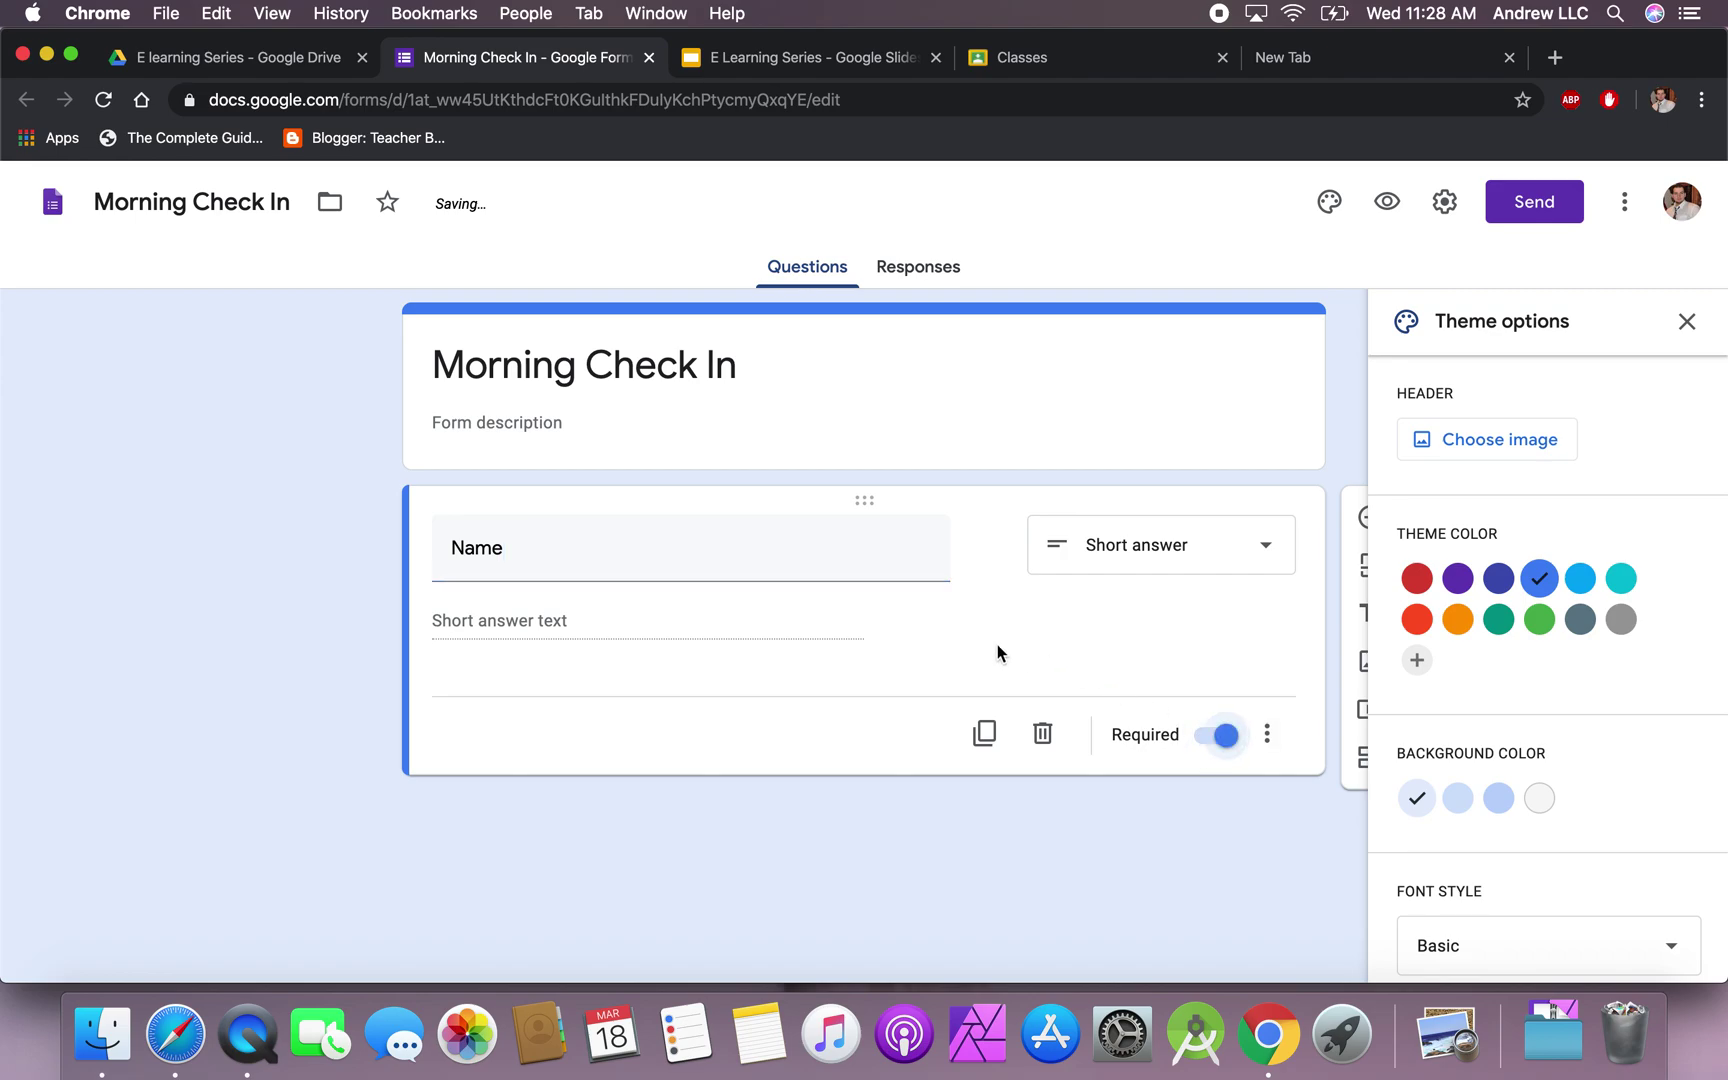
click(1680, 345)
Add a required short-answer question 'How are you feeling today?', then a new blank question below it.
click(1370, 515)
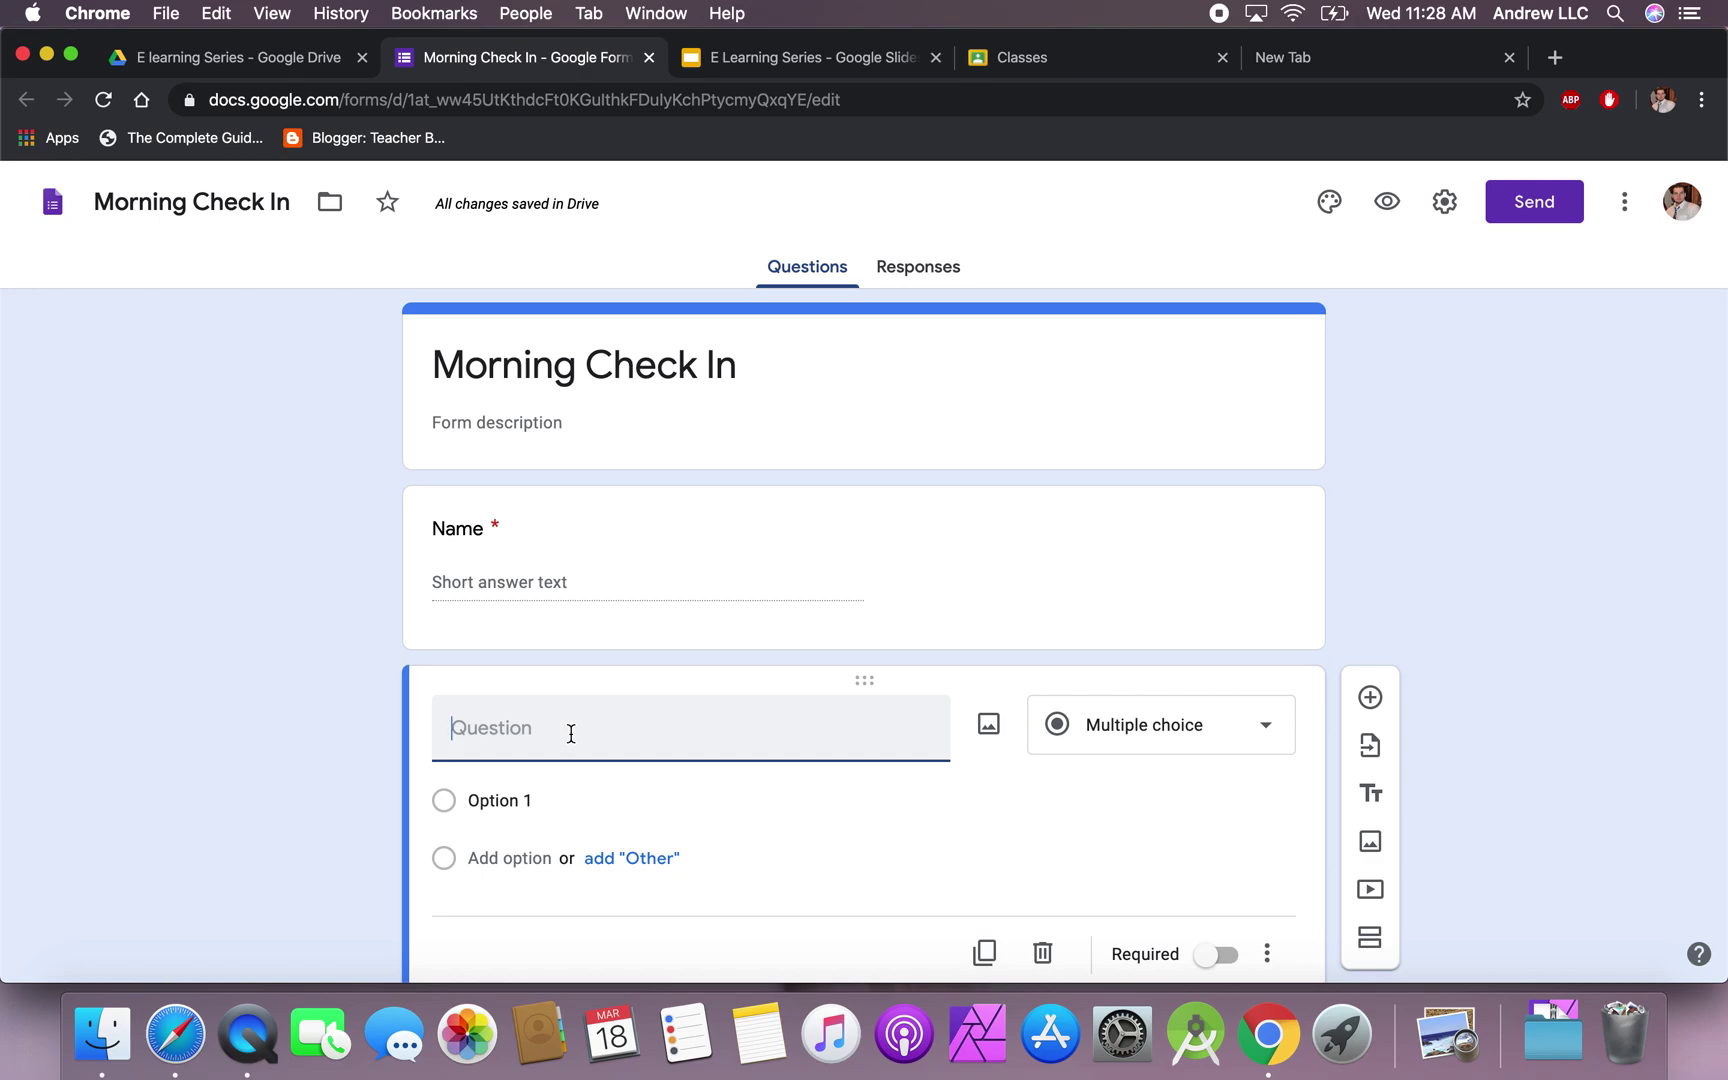
text(How are you feeling today?)
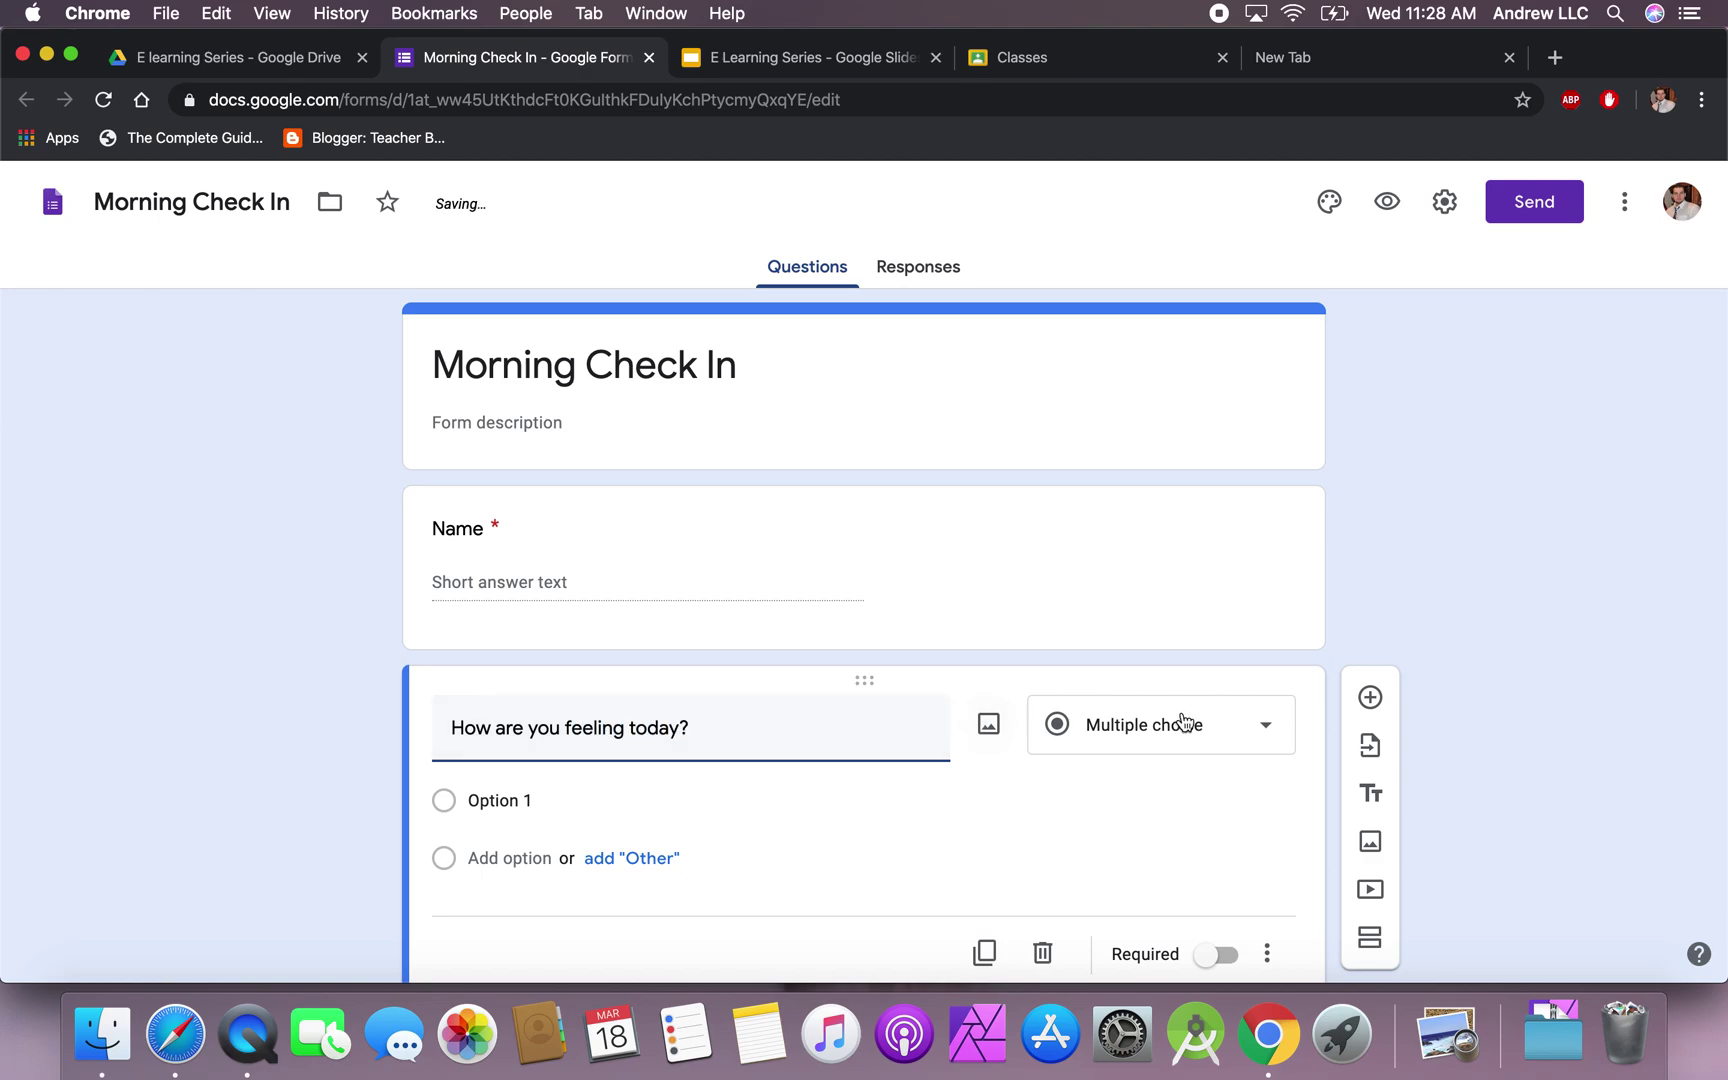
click(1185, 726)
click(1120, 258)
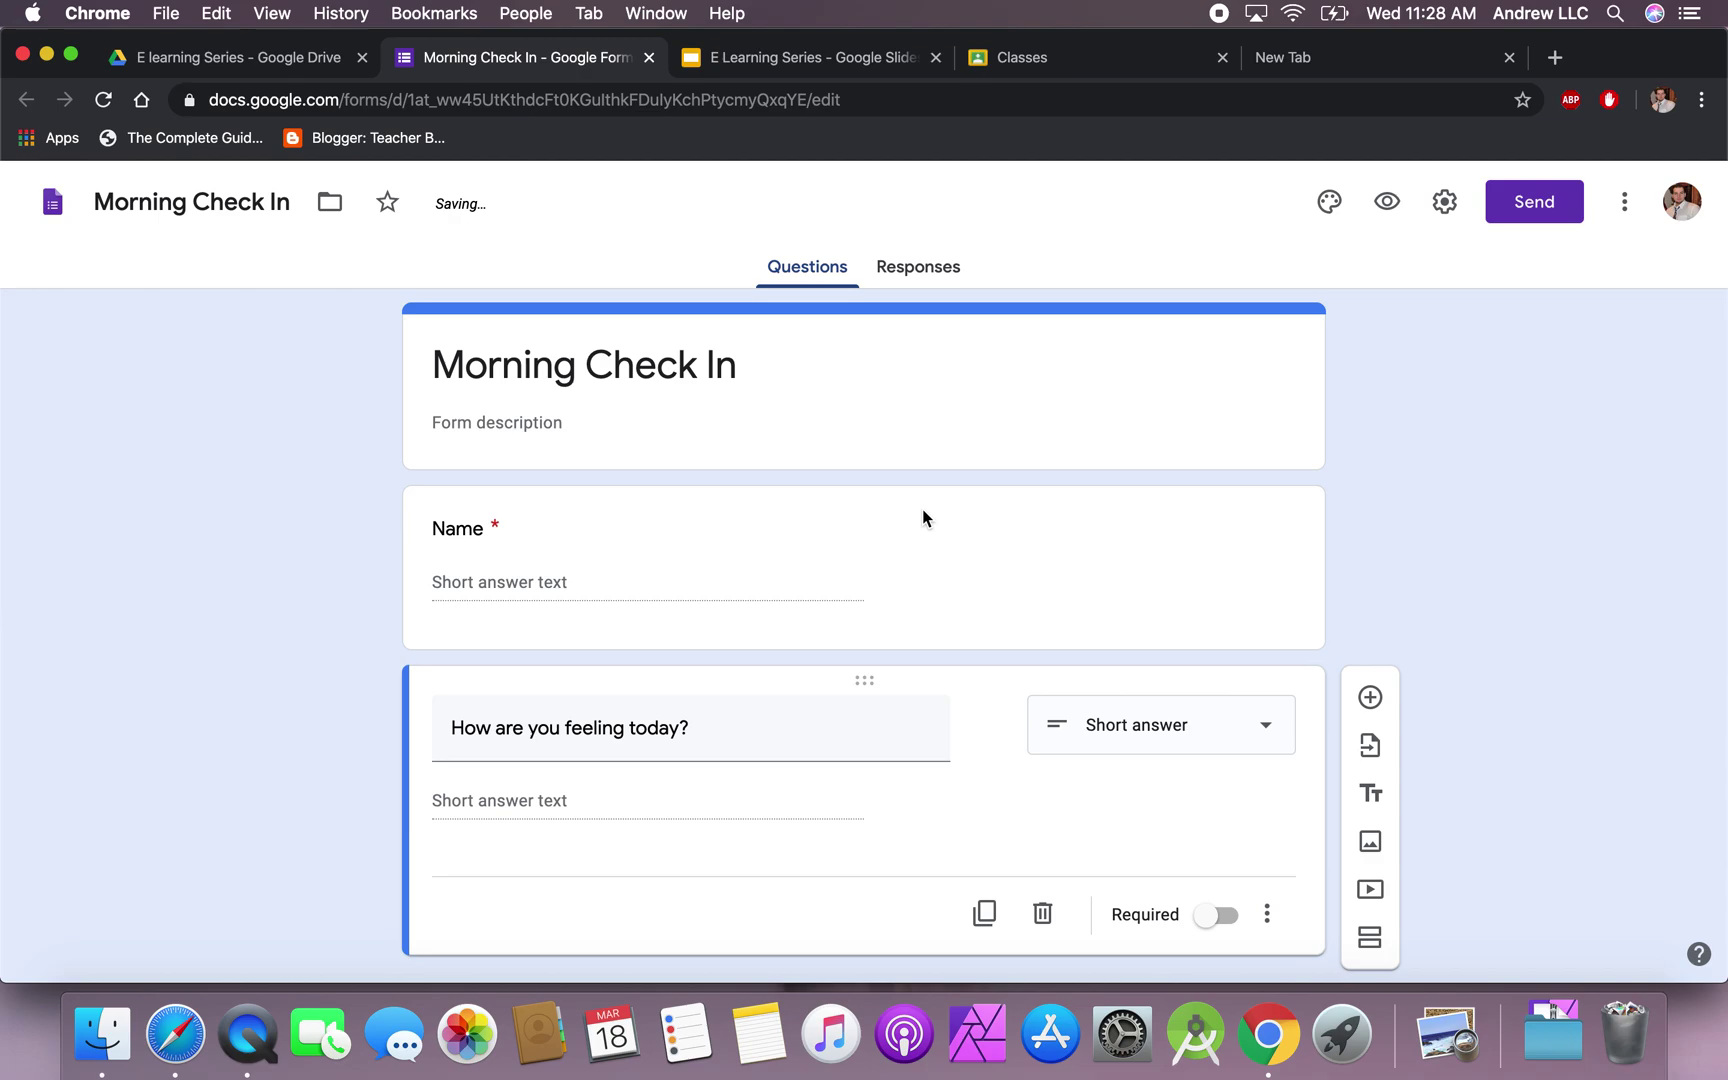
click(1216, 915)
scroll(1030, 833, down, 1)
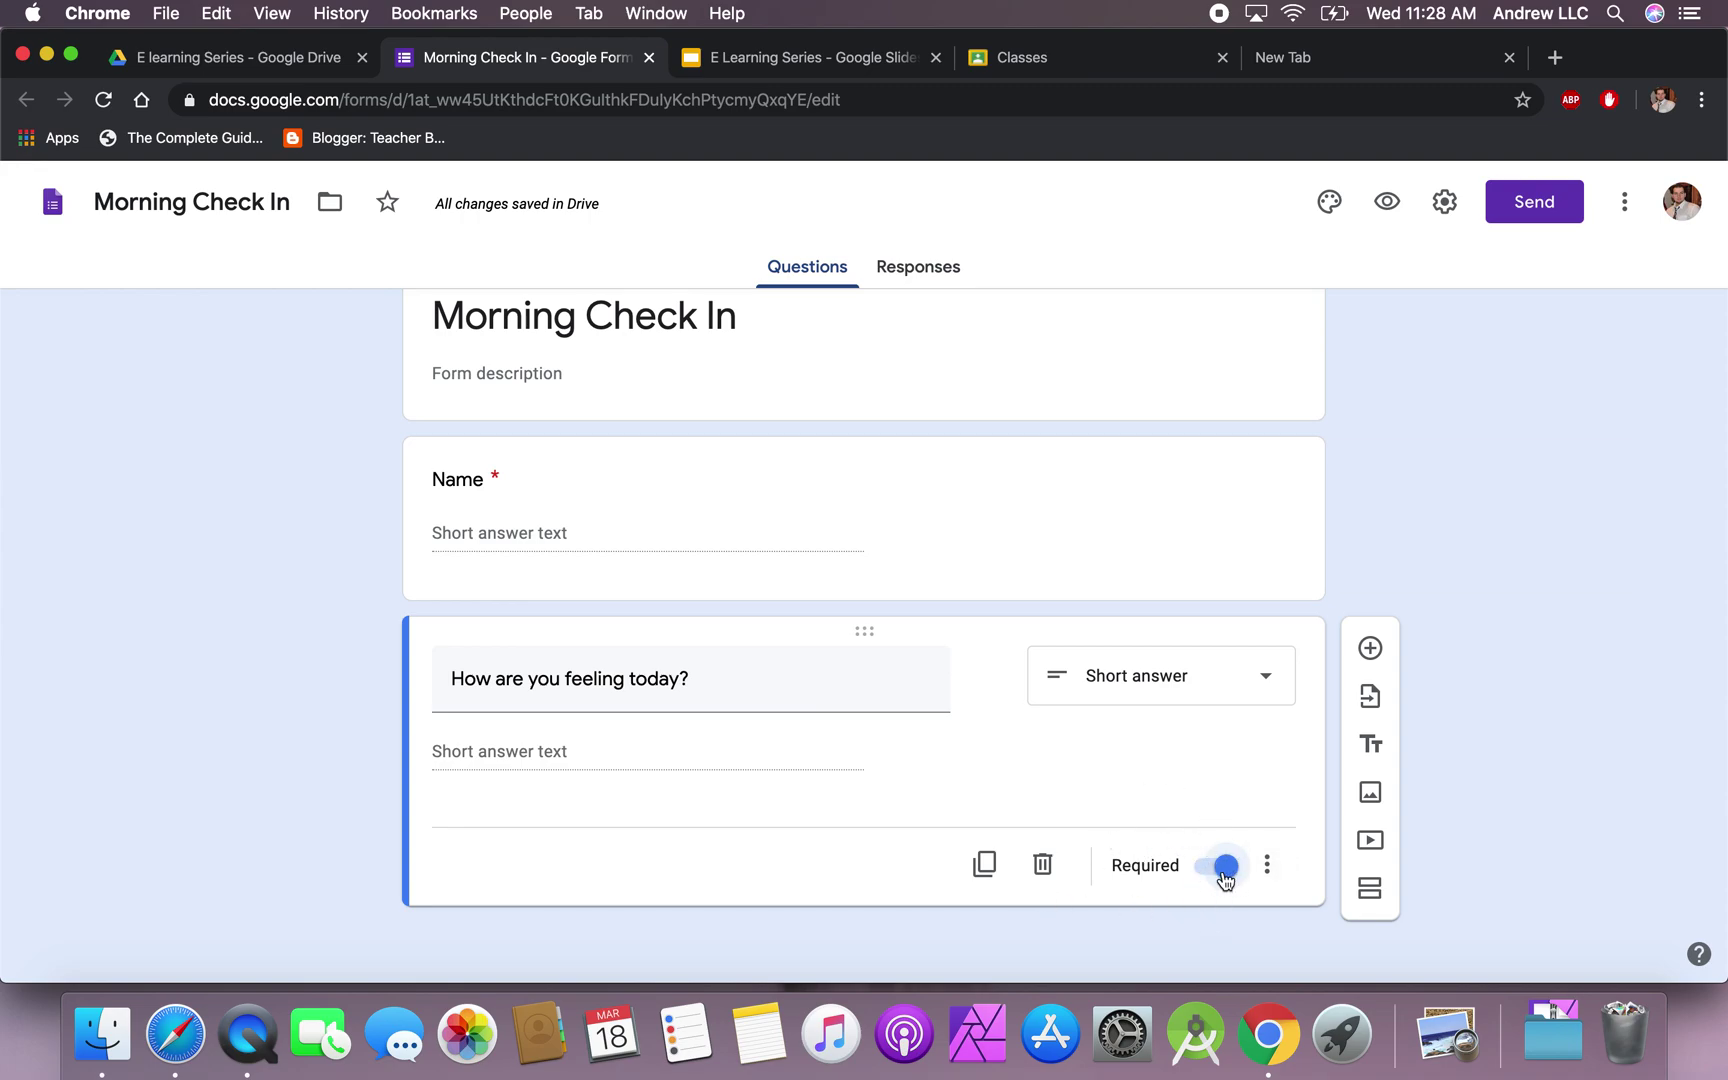
click(1370, 652)
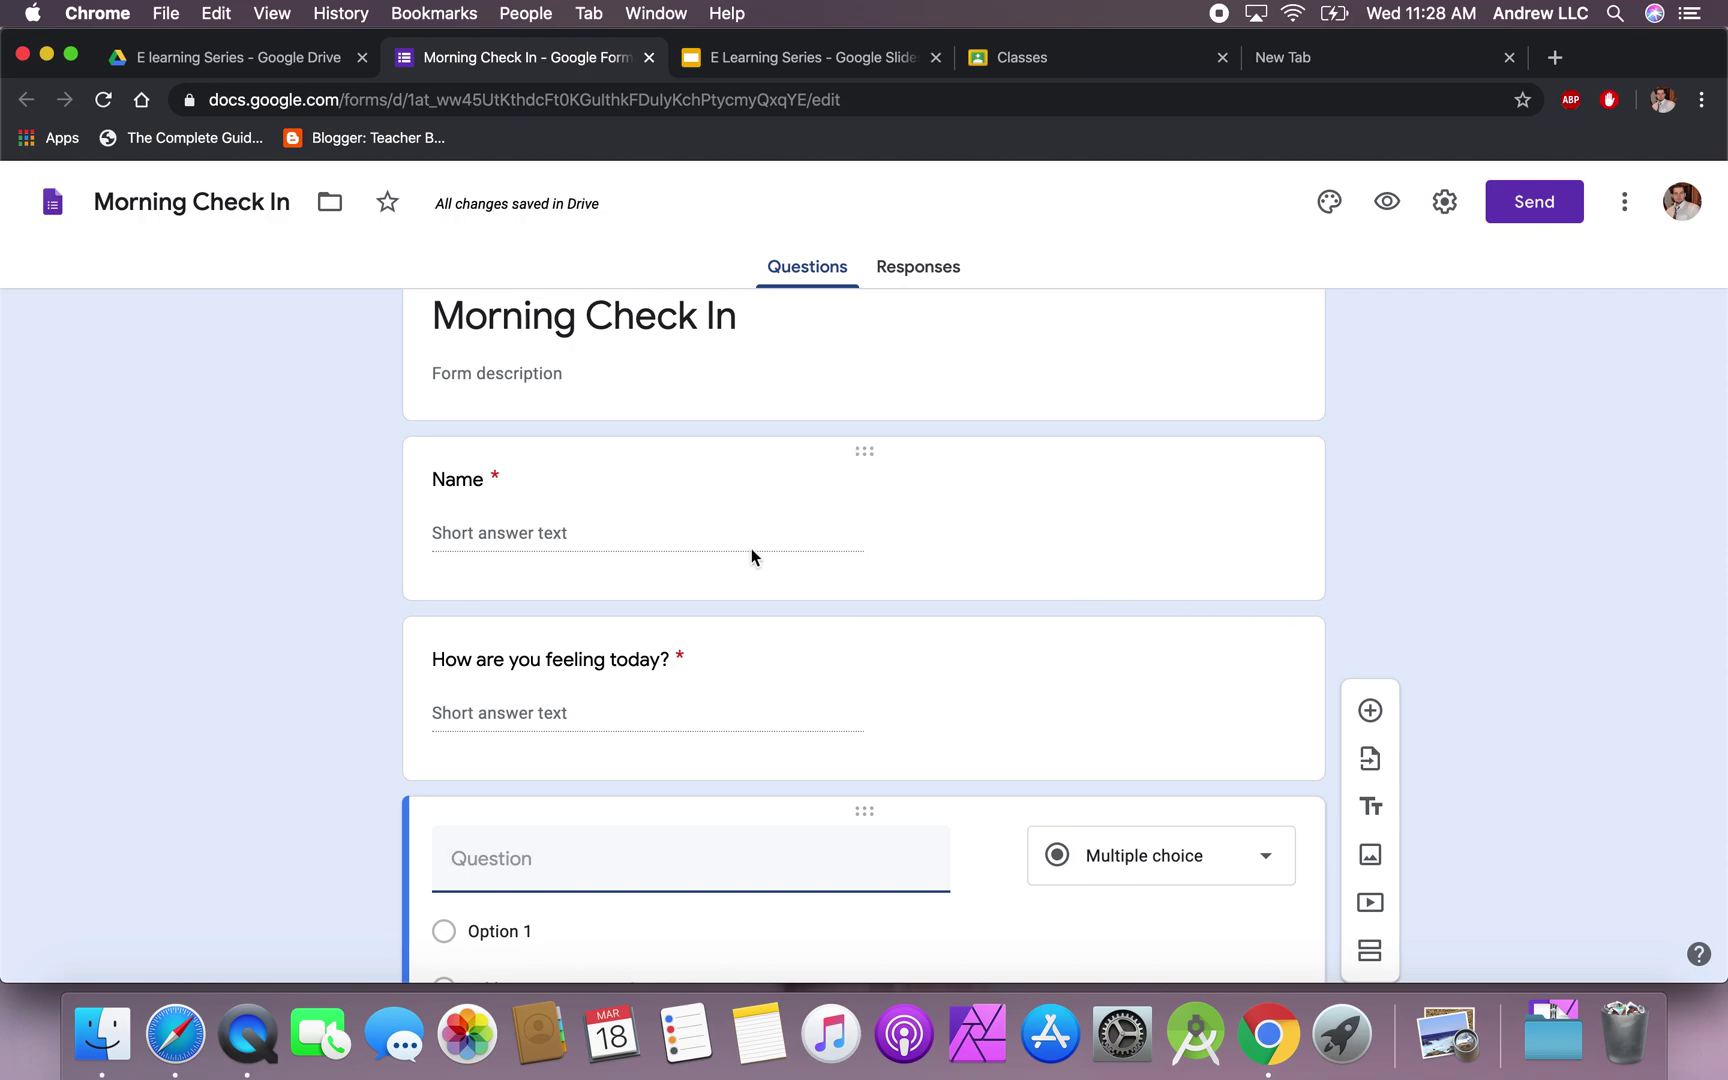
Title the third question 'Why are you feeling that way?' as a paragraph question and make it required.
text(Wha)
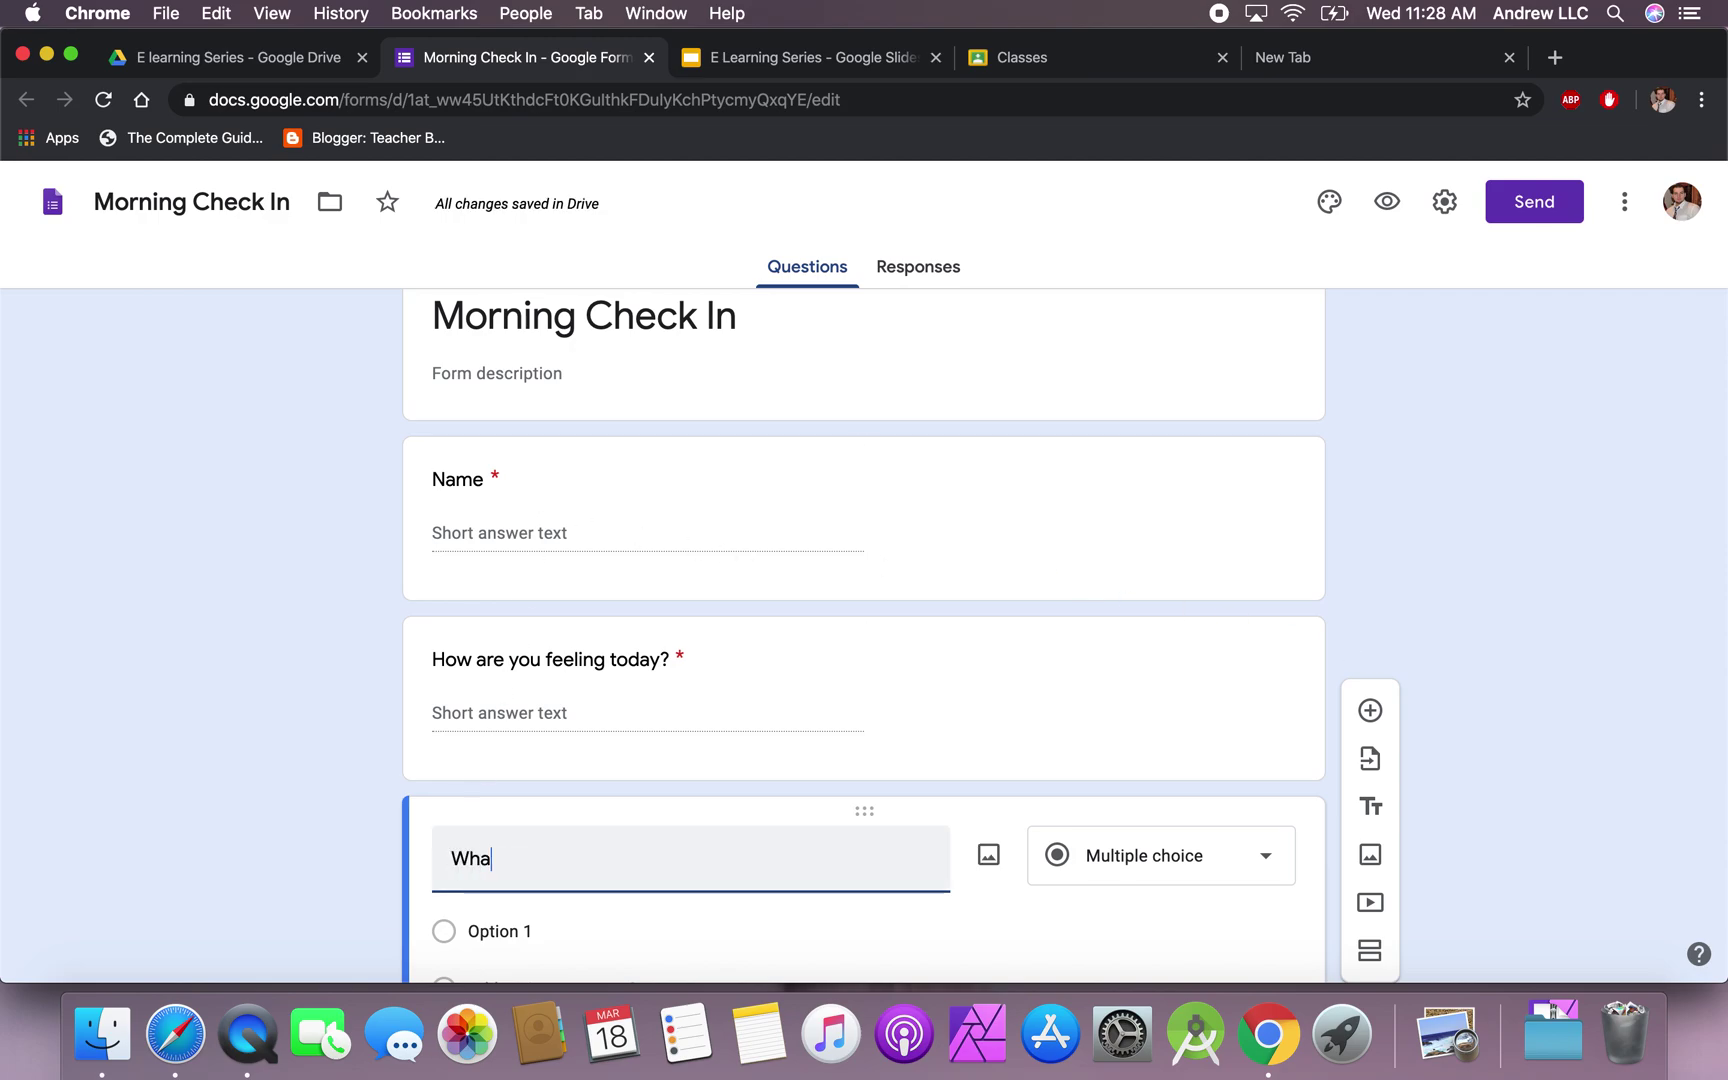
key(BackSpace)
text(y are you fe)
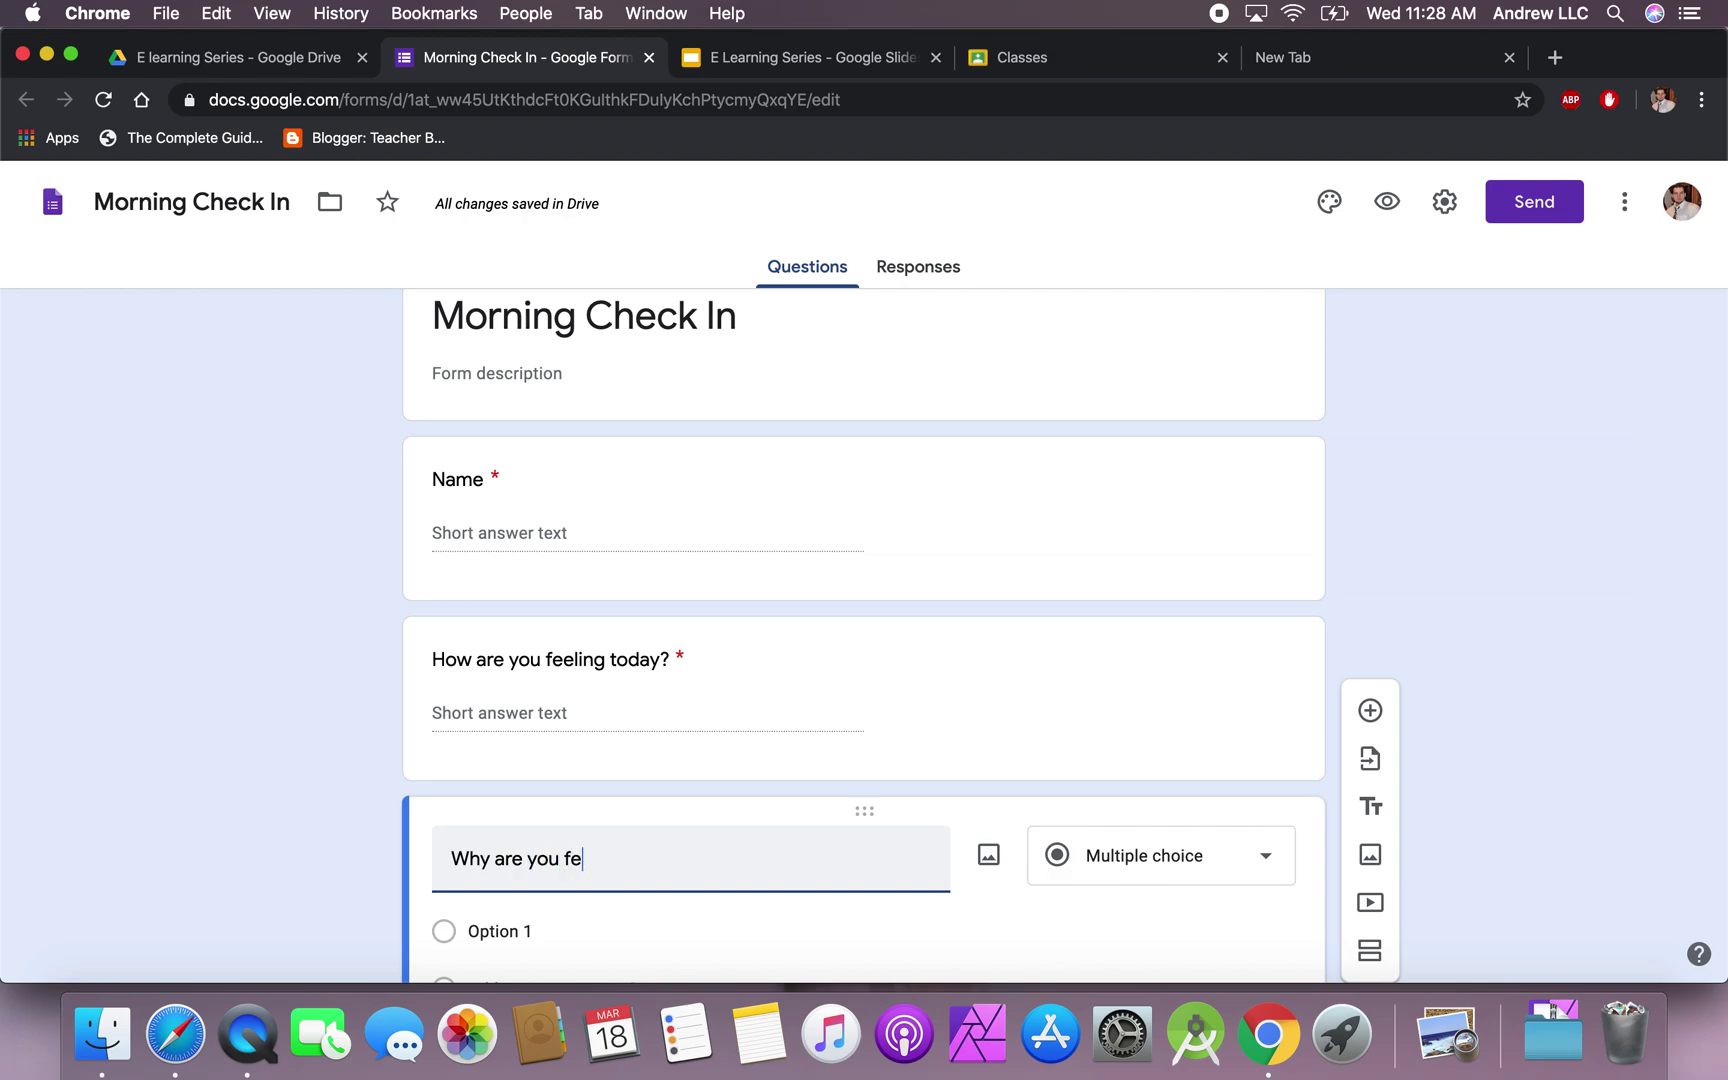
text(eling that way?)
scroll(1084, 814, down, 2)
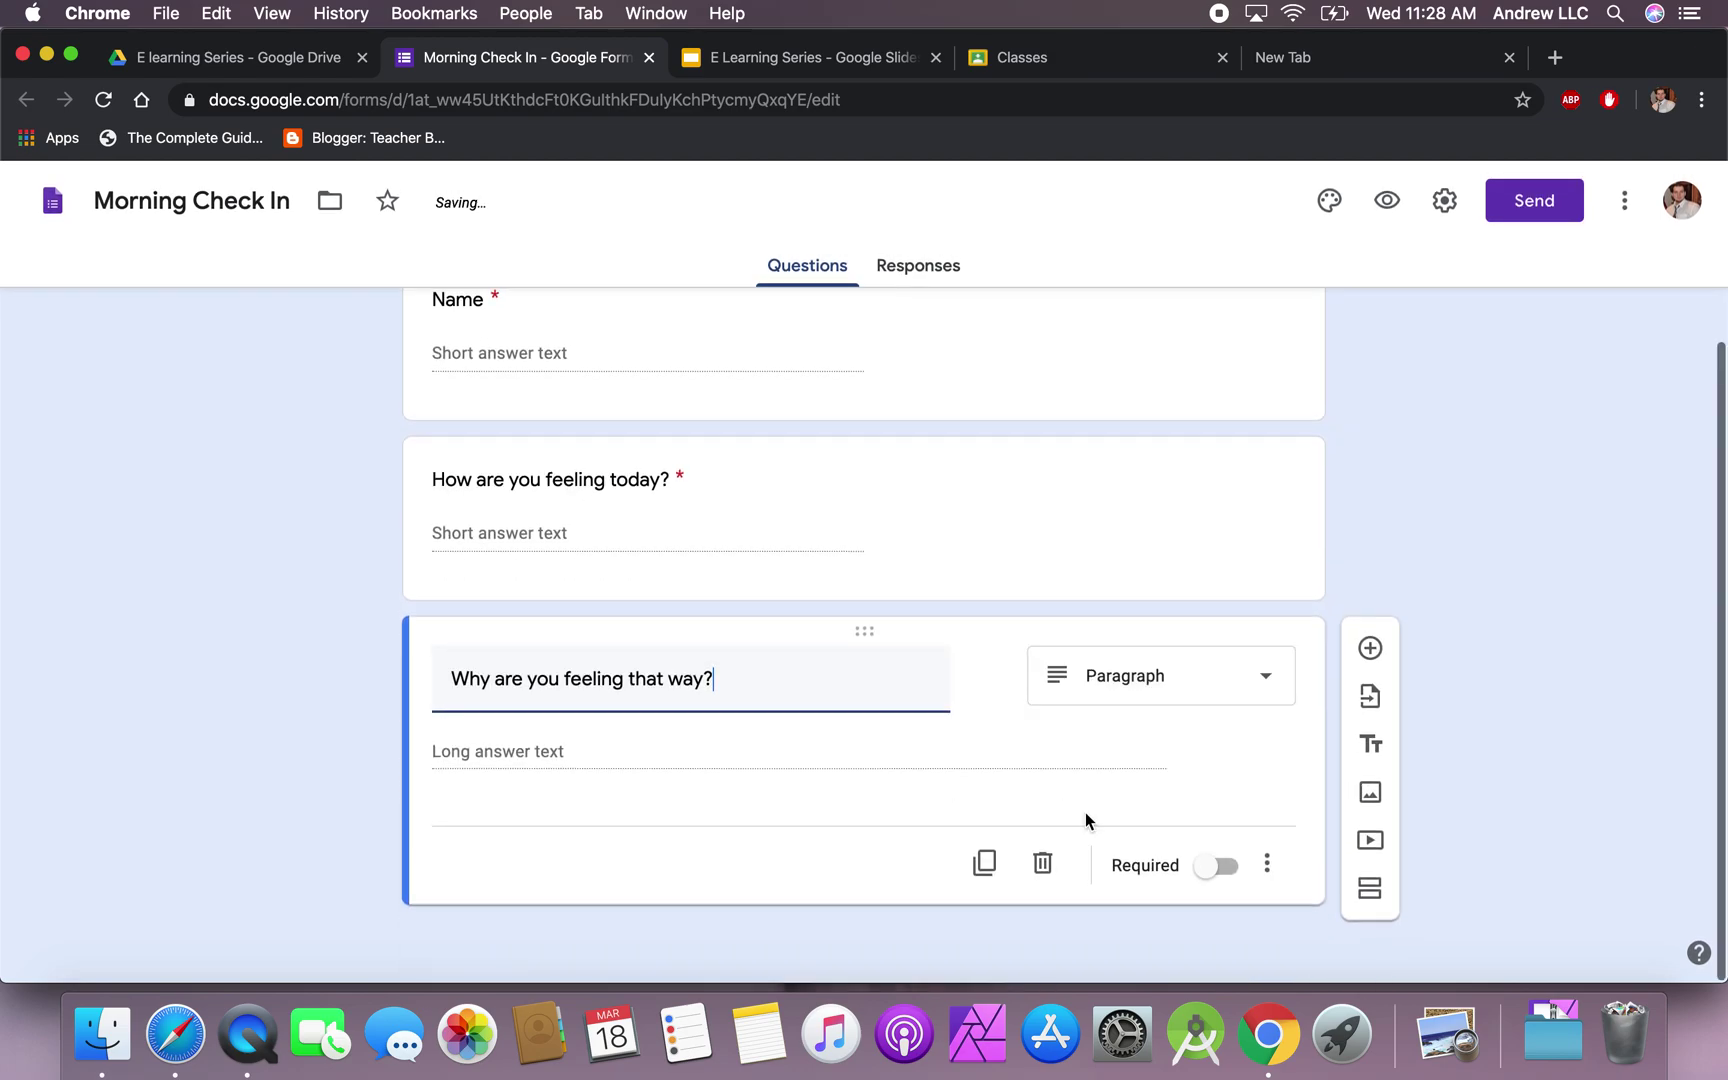
click(1222, 866)
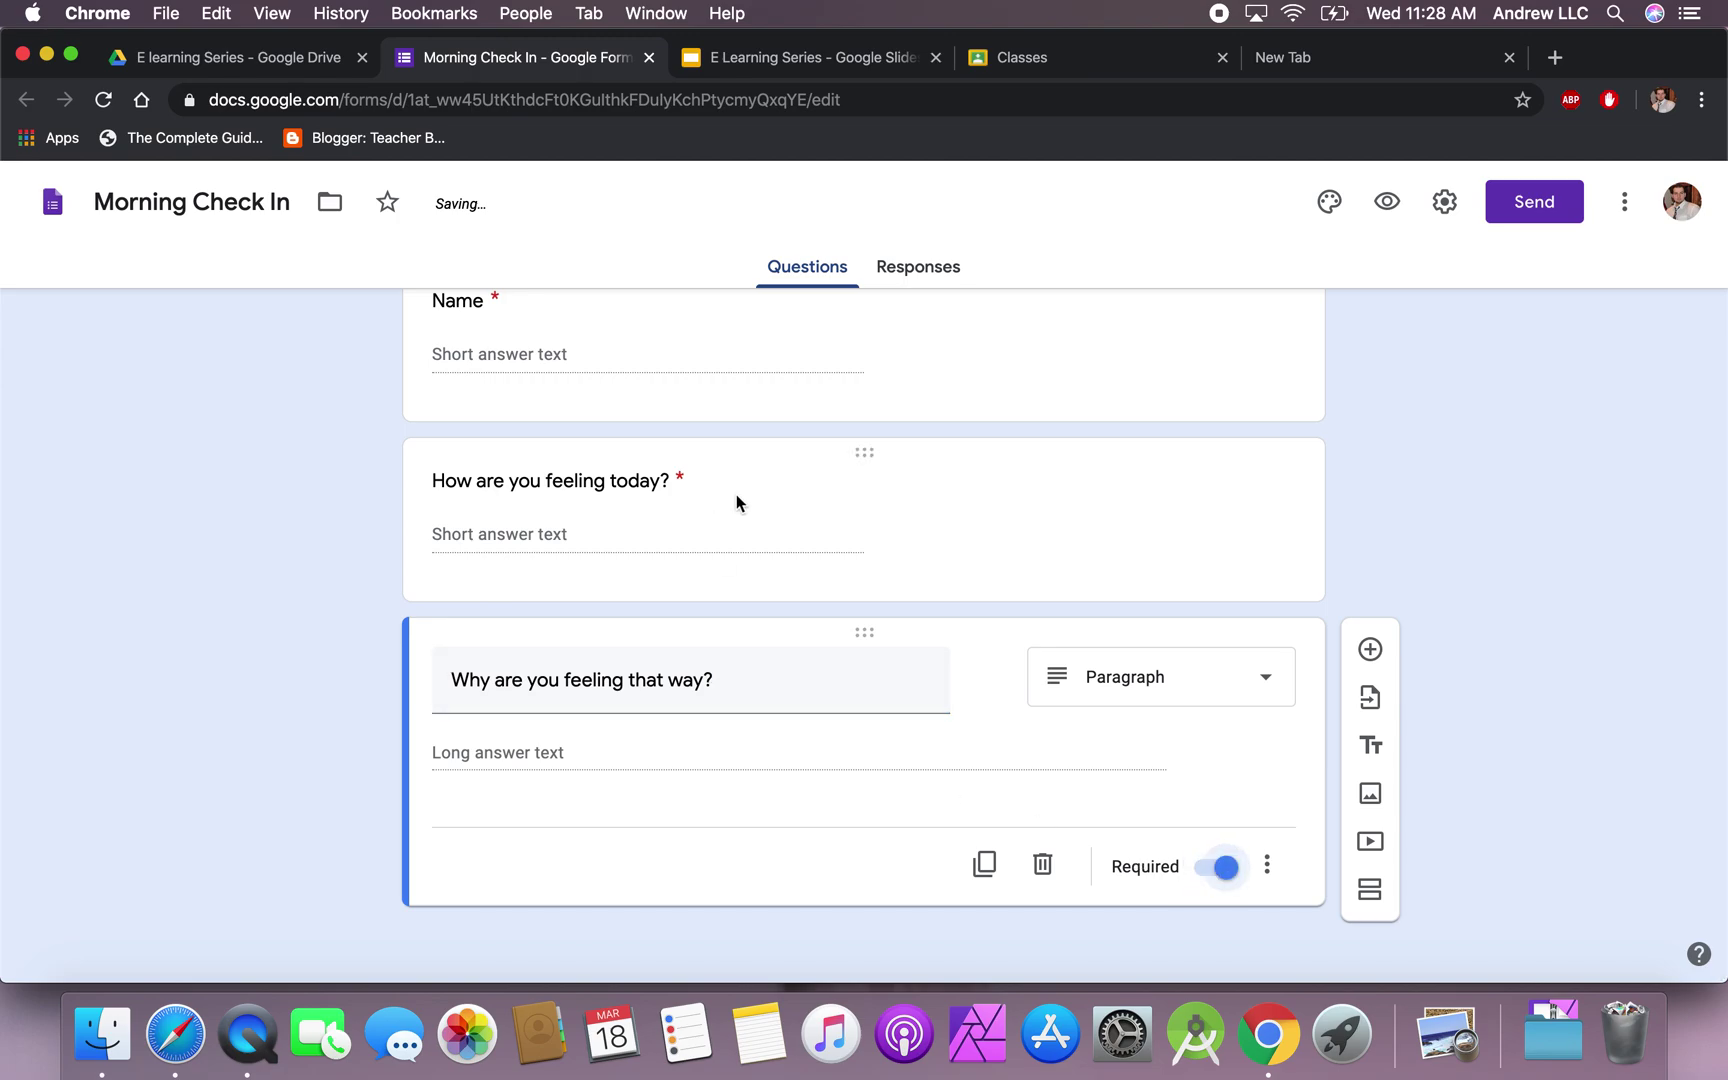
scroll(736, 494, up, 1)
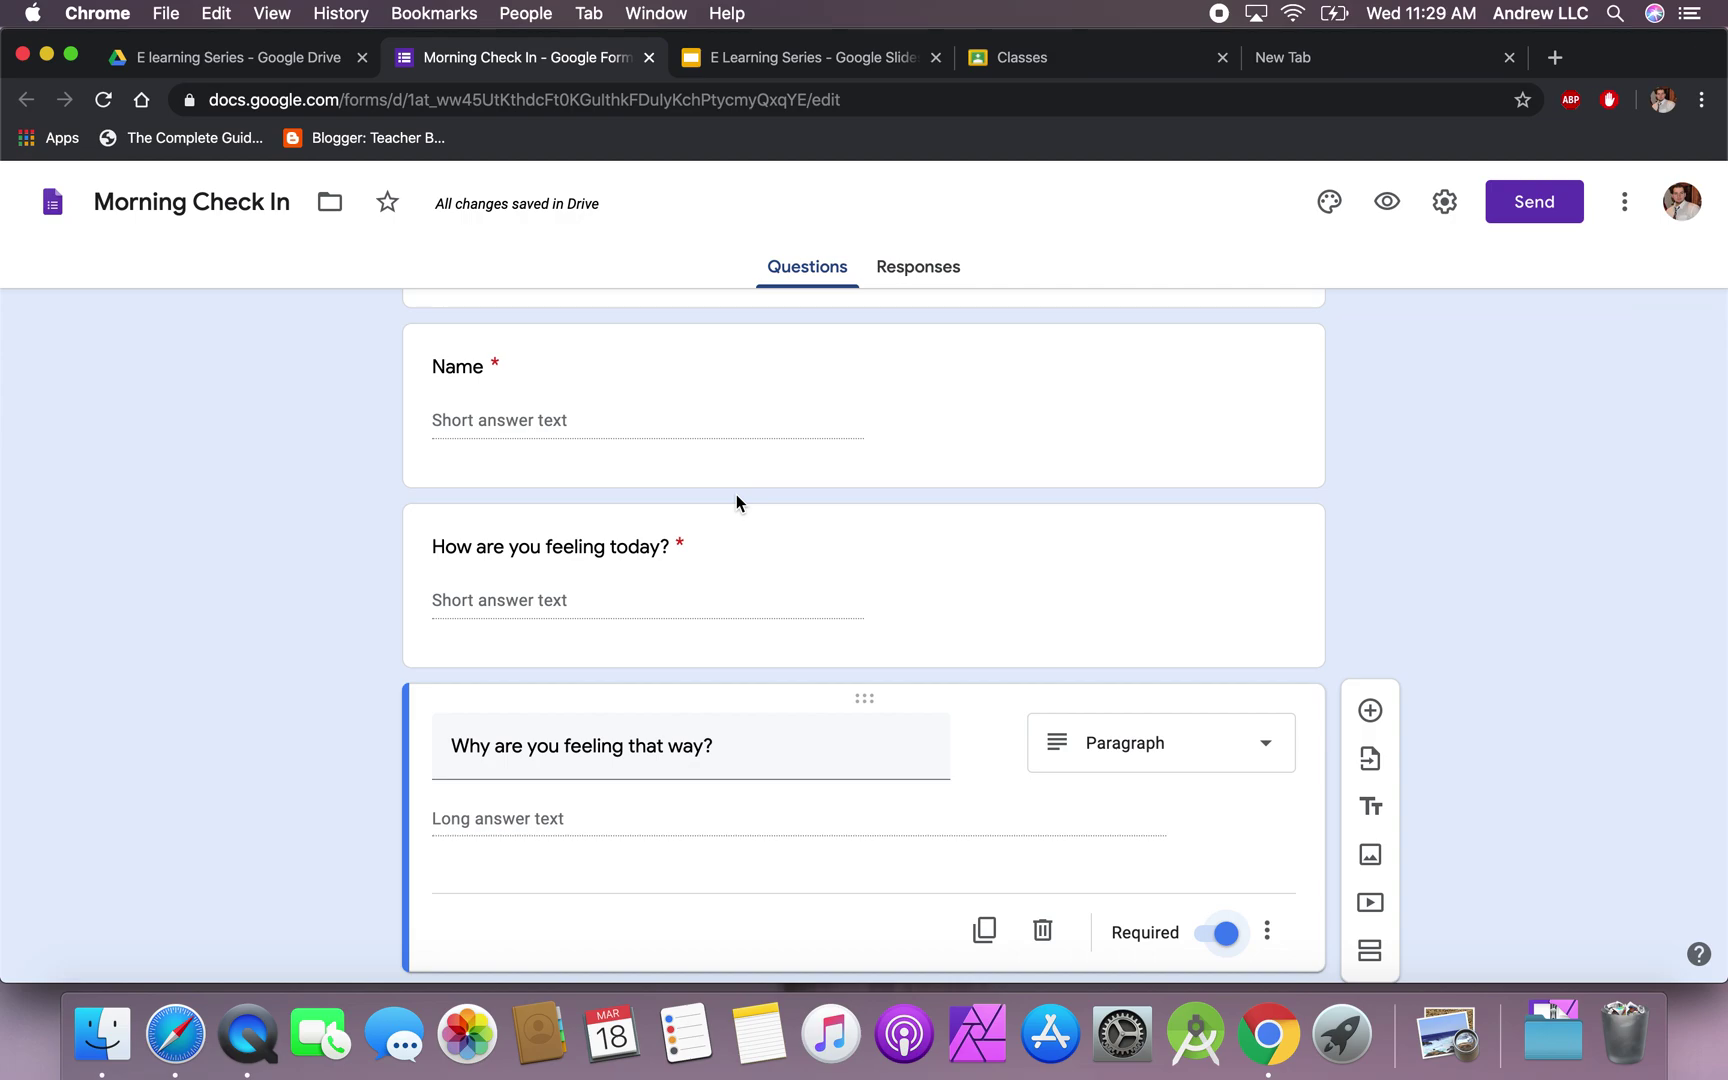
Add a new question worded 'Would you like a teacher to check in on you'.
scroll(740, 506, down, 1)
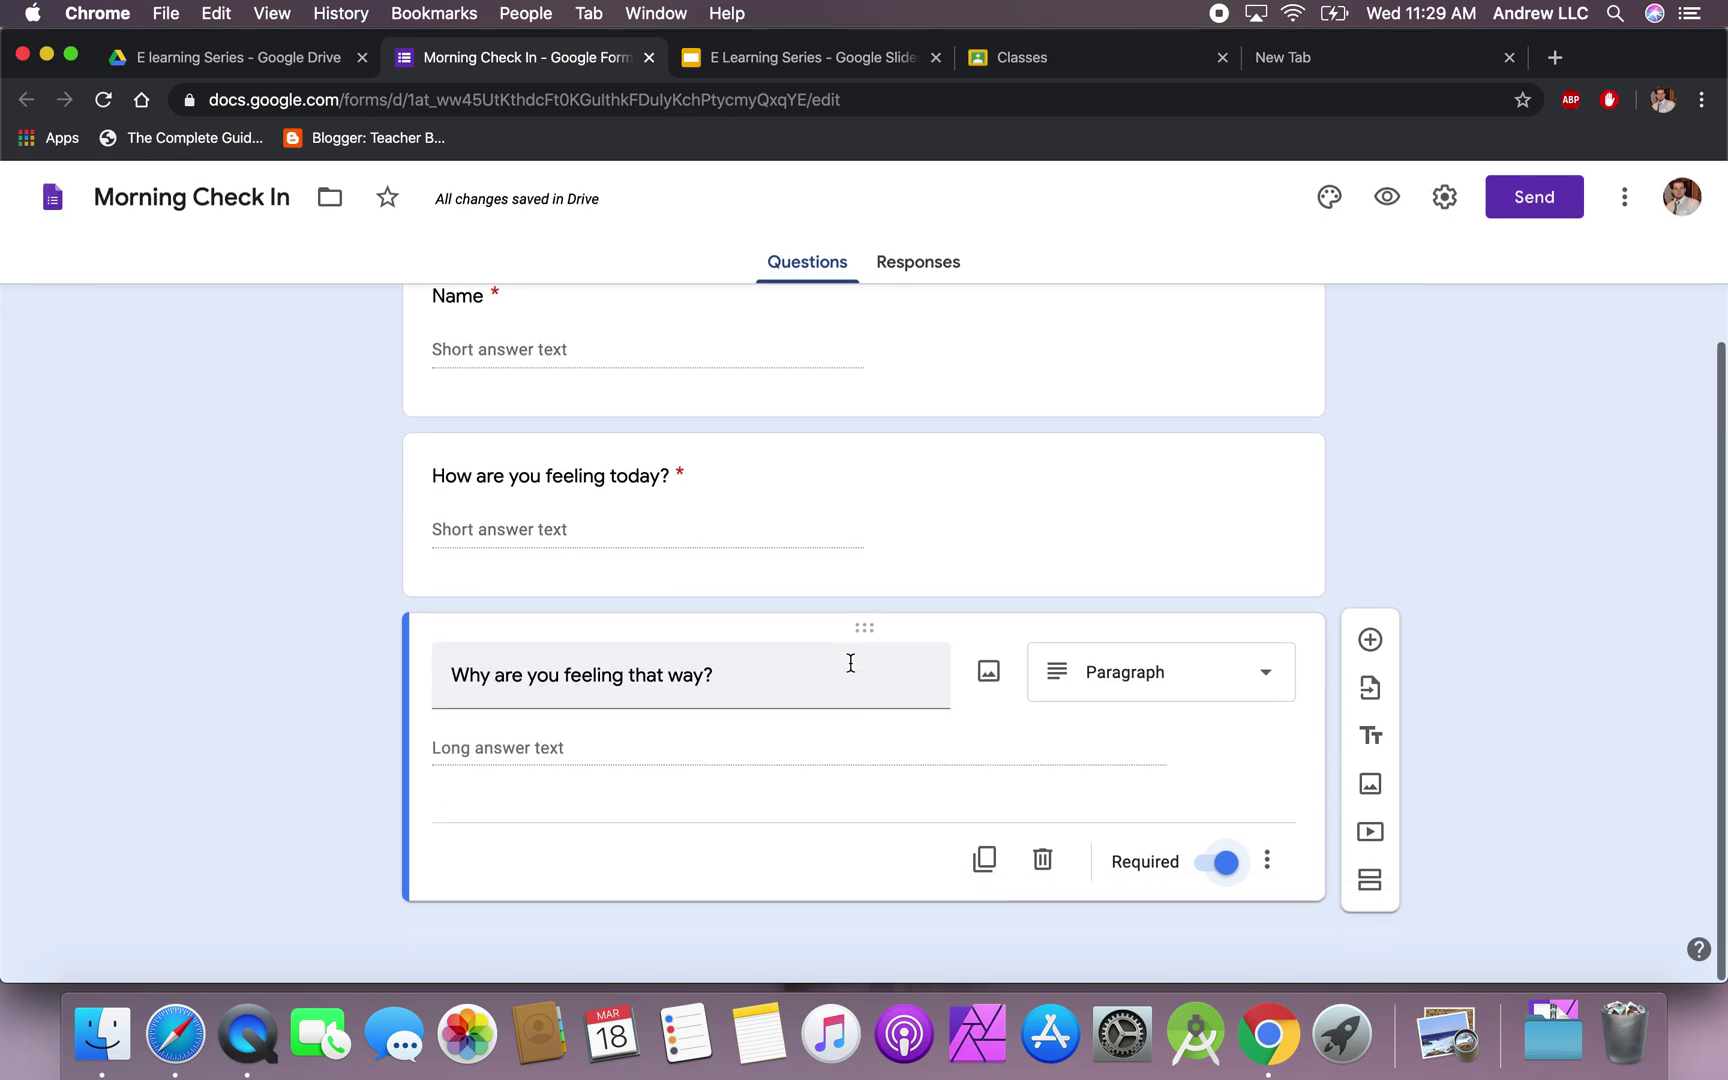
click(1370, 651)
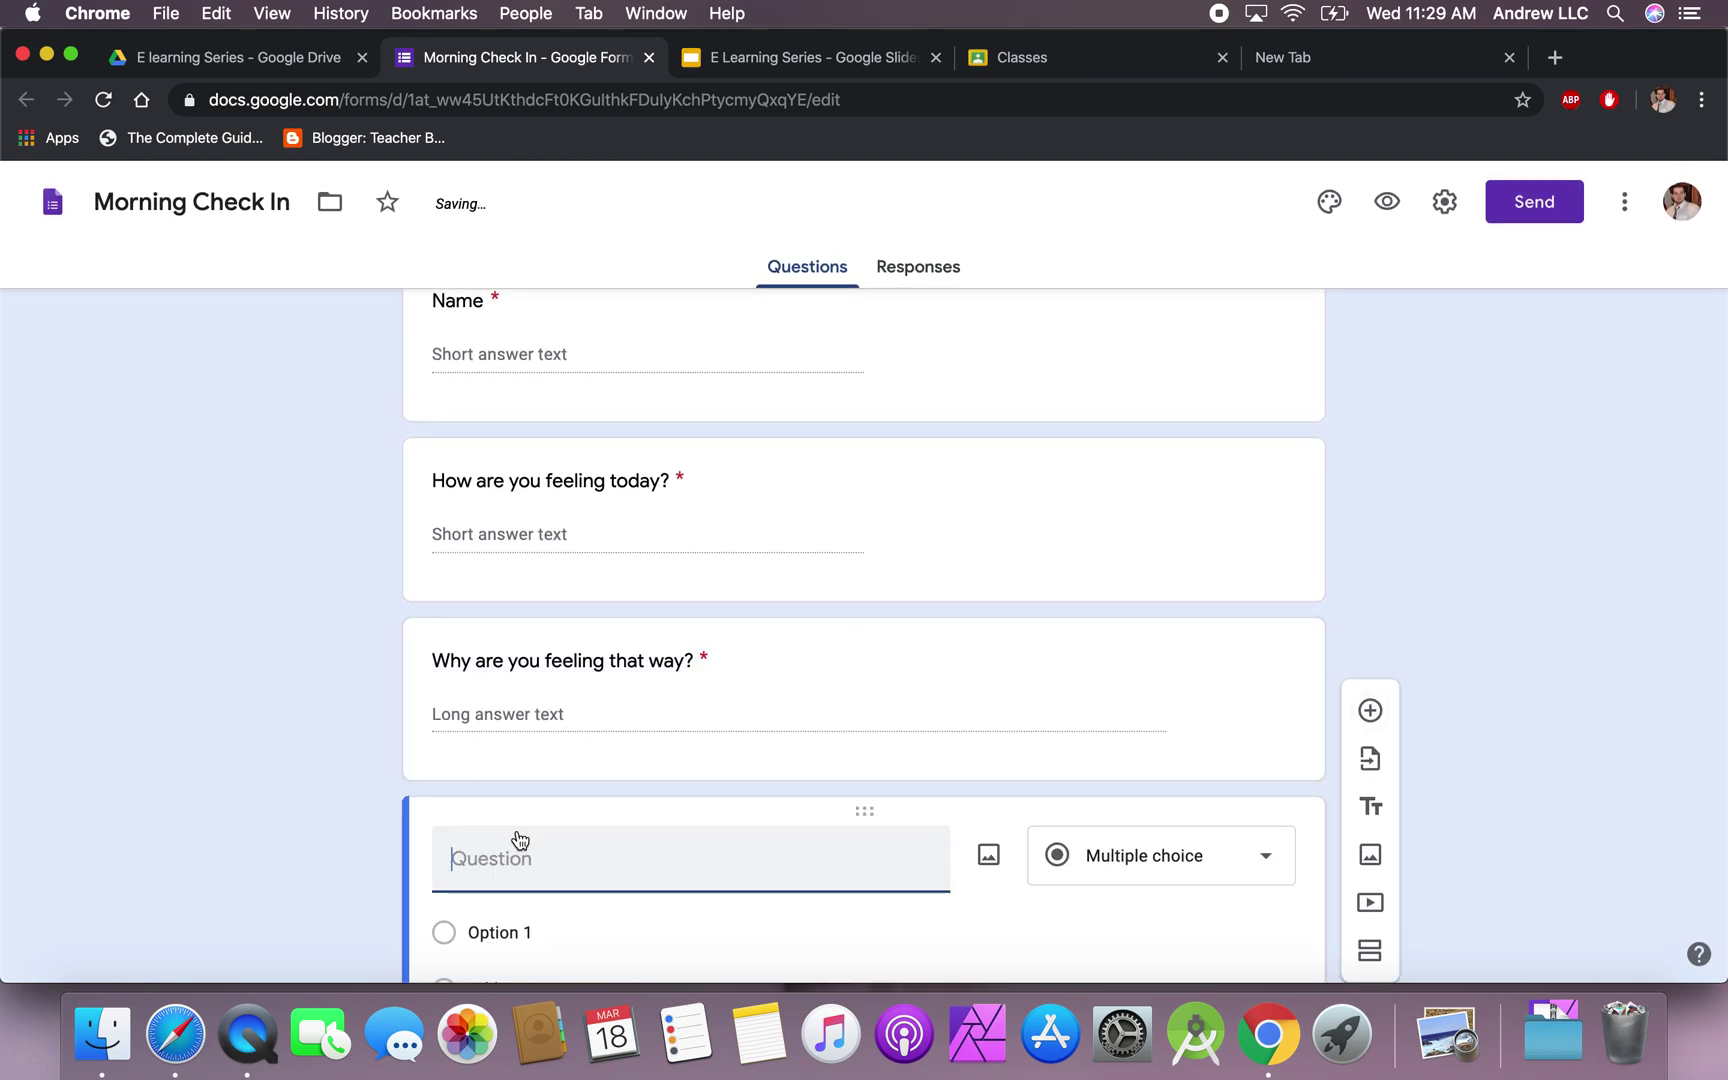
text(Wo)
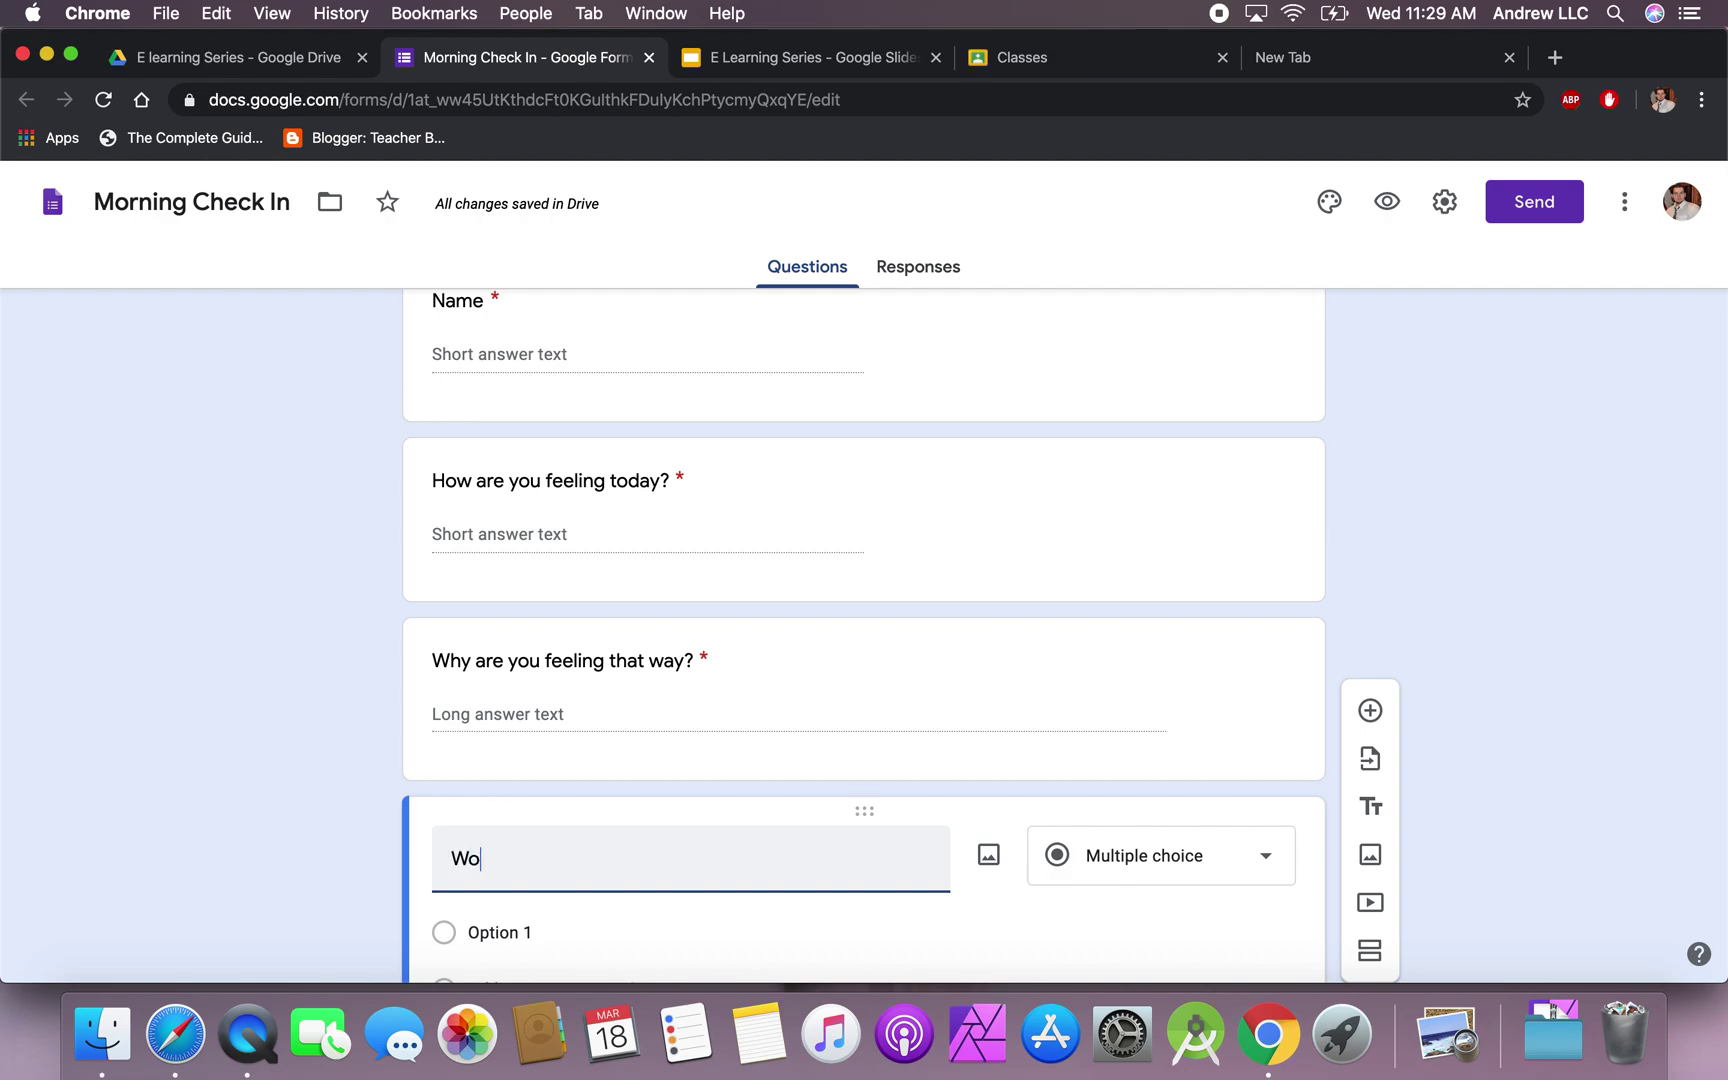
text(uld you like a teacher t)
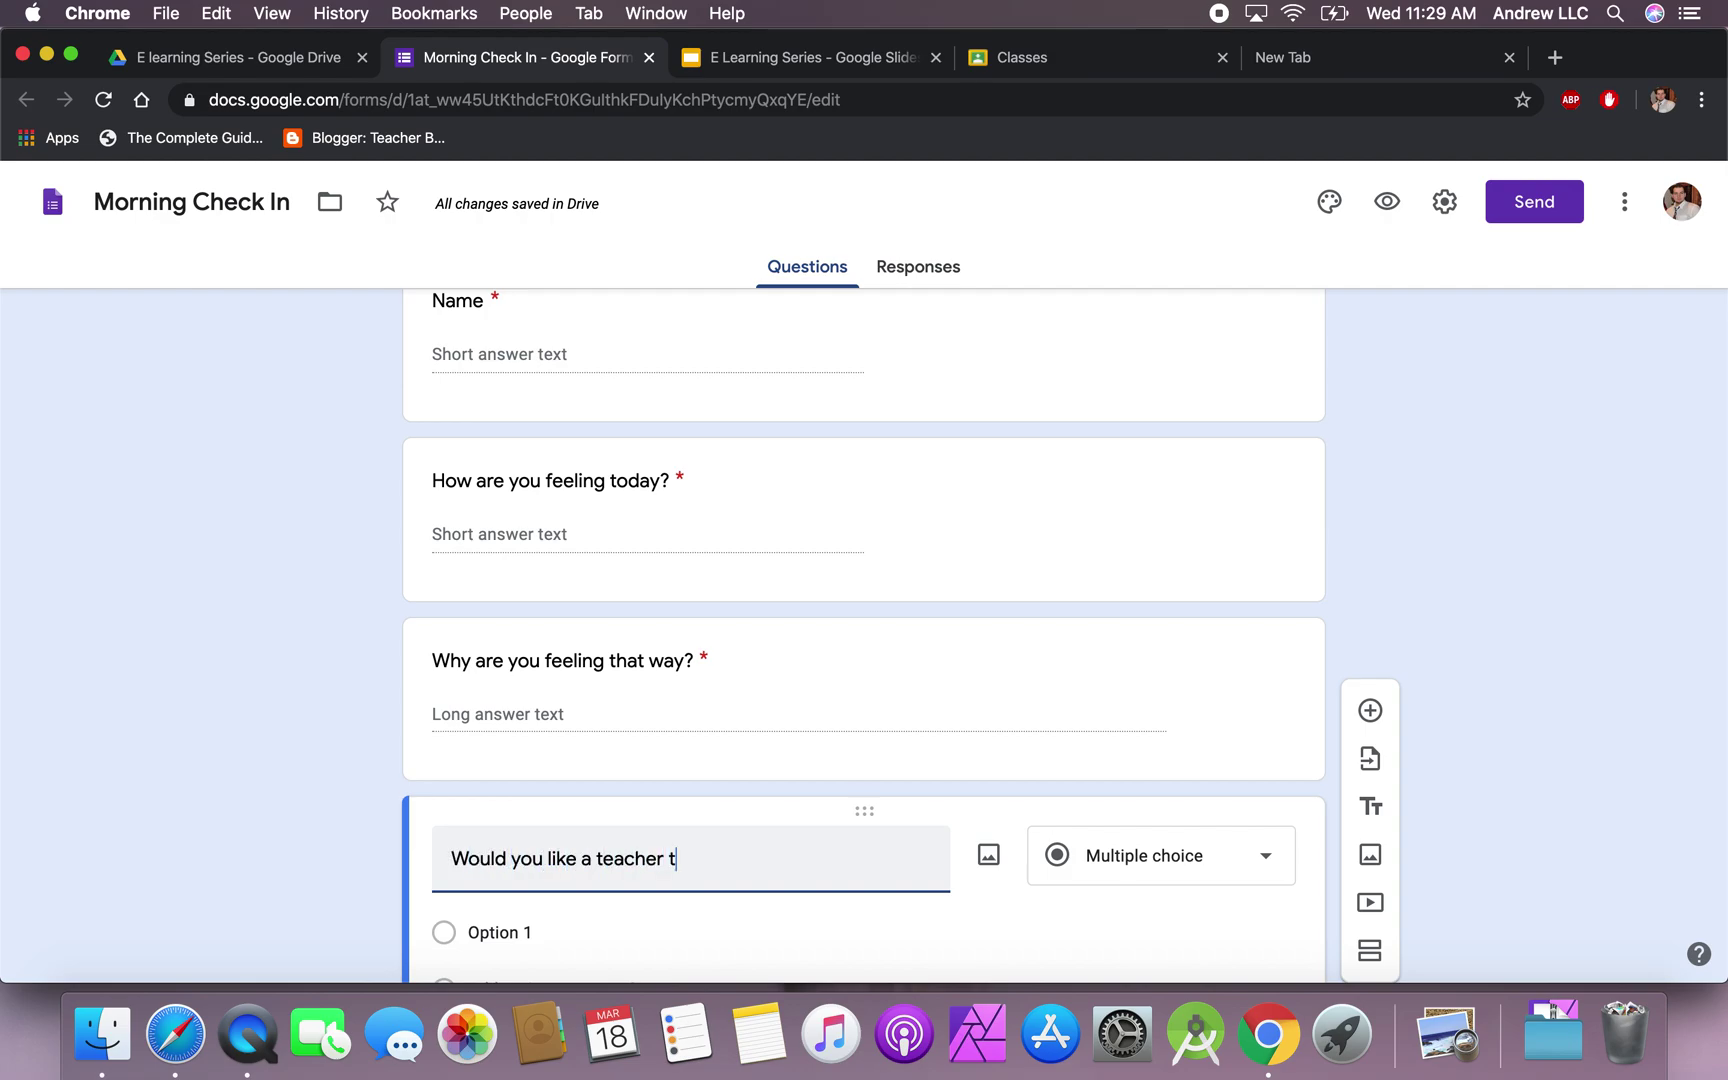
text(o check in on you)
Give the question Yes and No answers only, and make it required.
scroll(656, 798, down, 2)
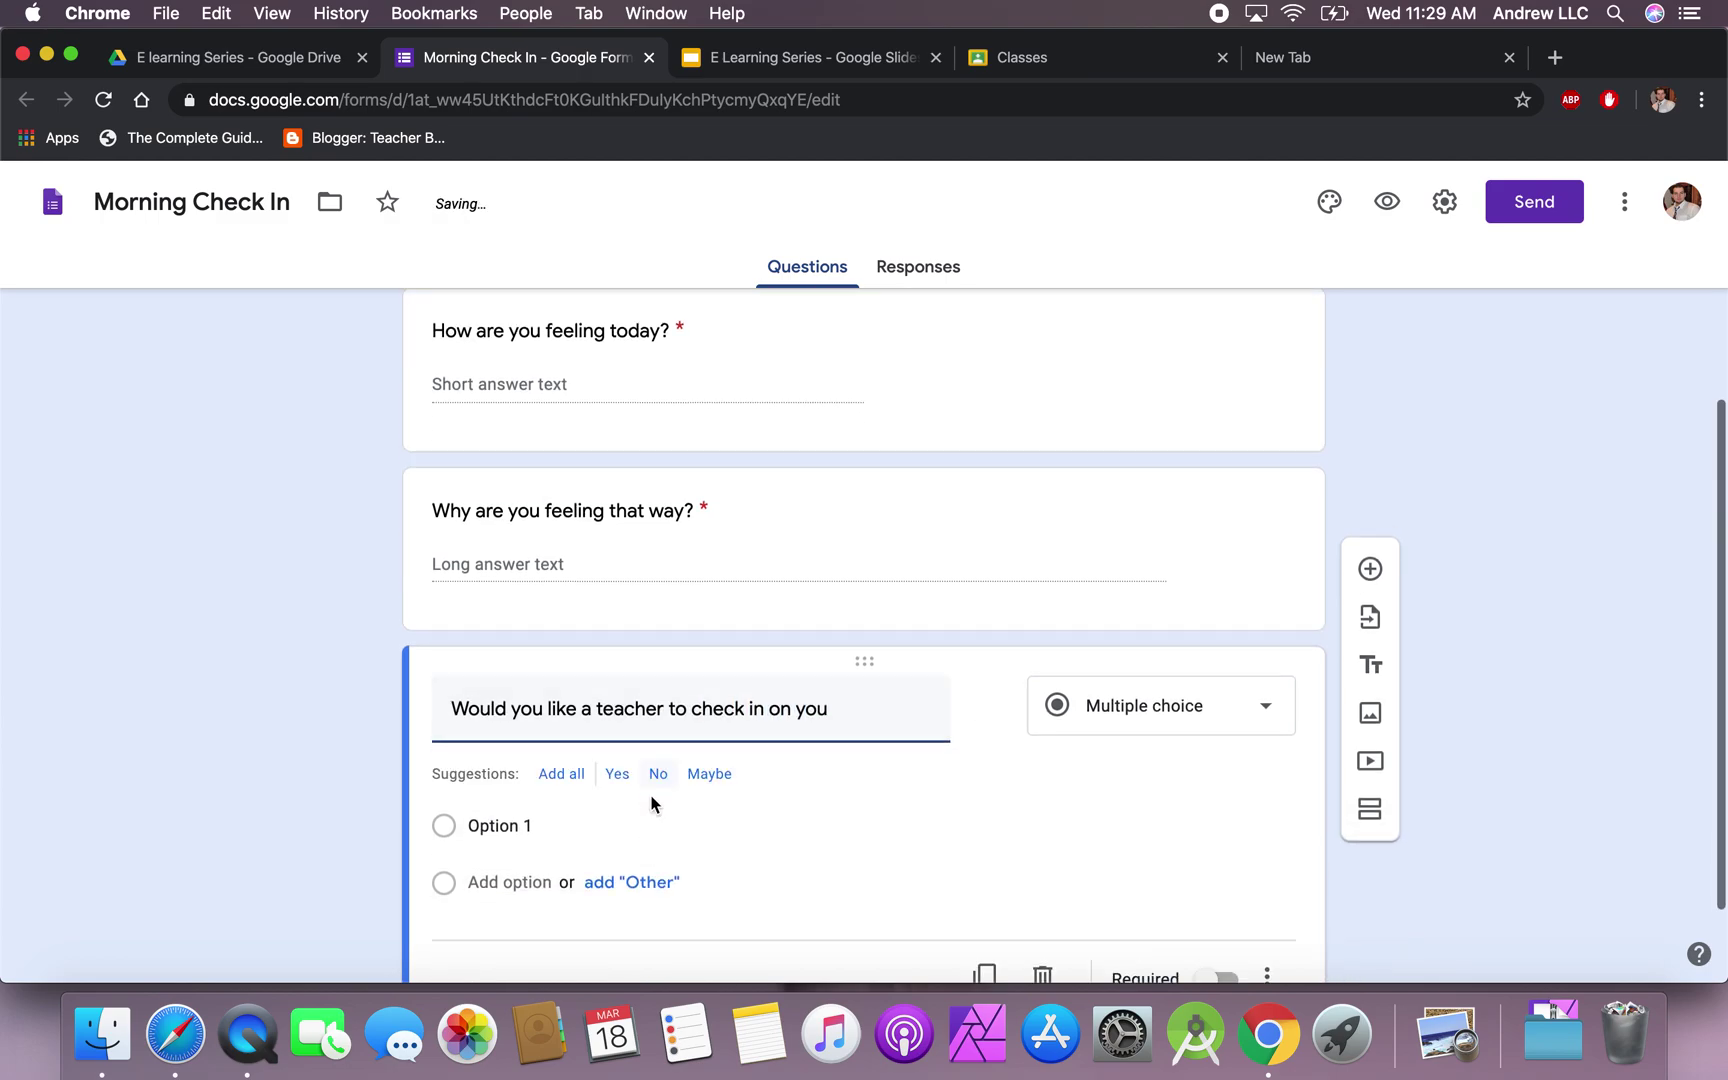
click(563, 774)
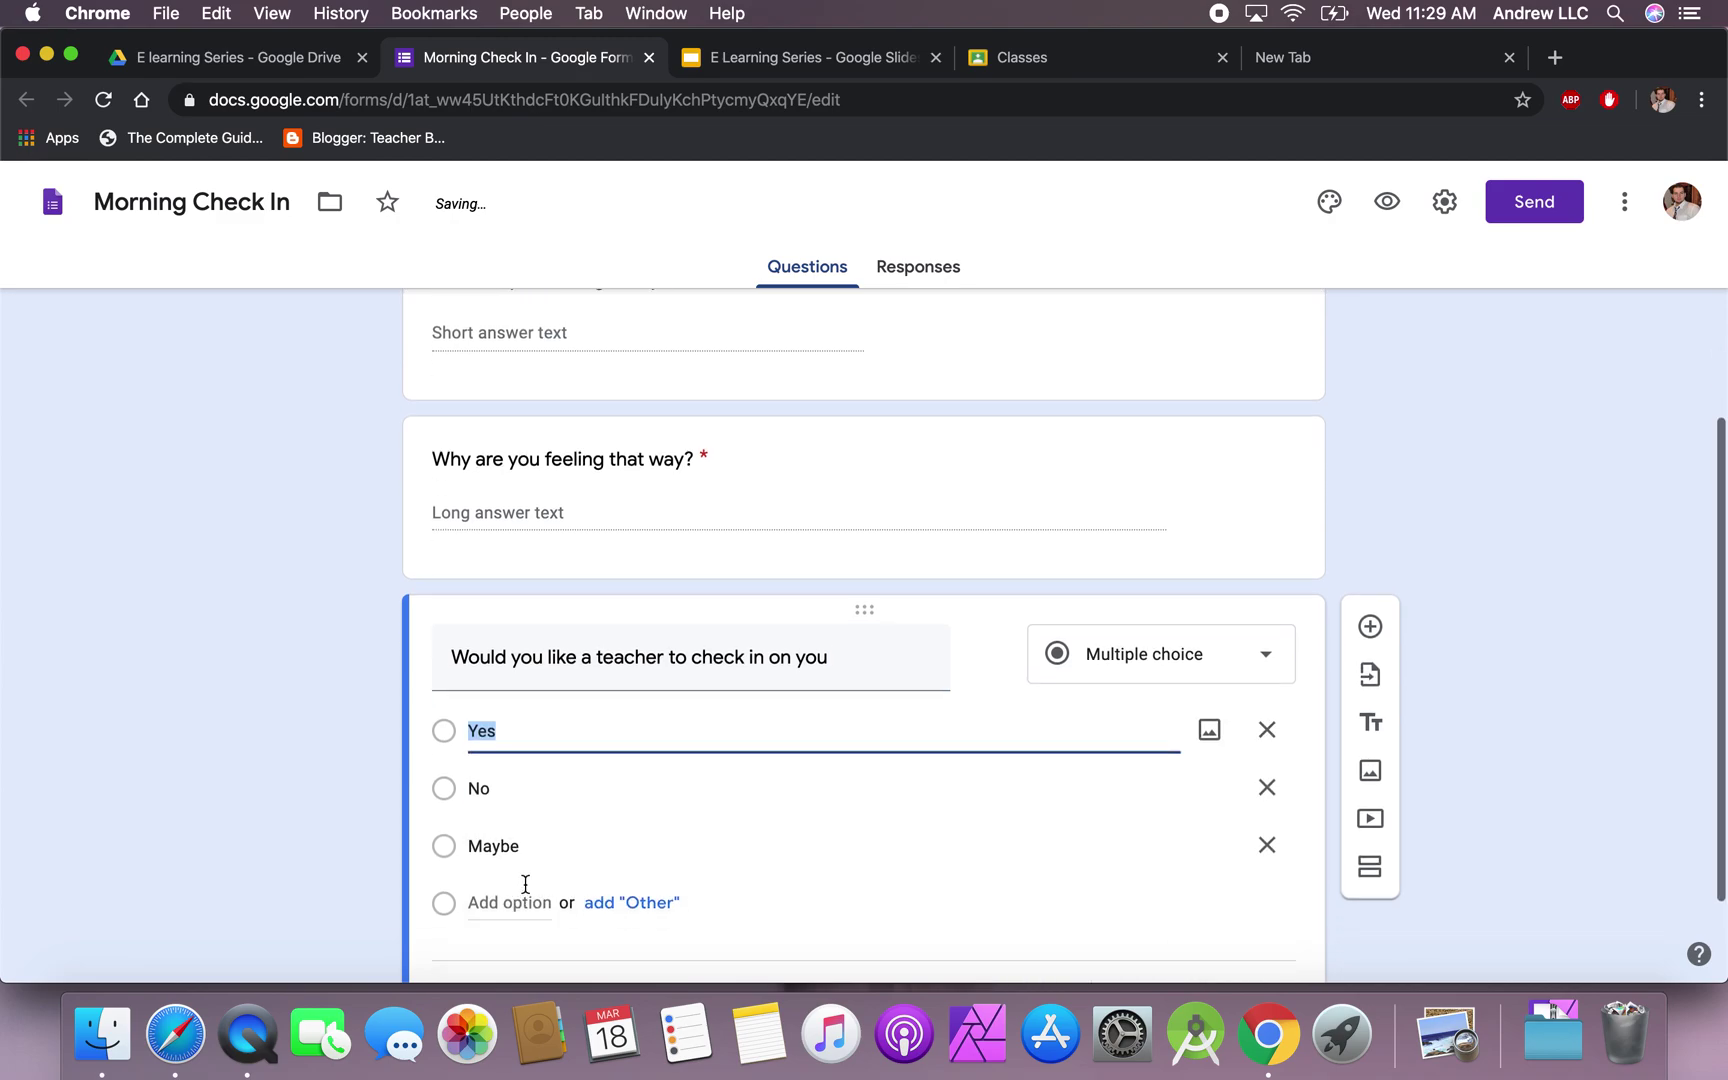
click(1267, 845)
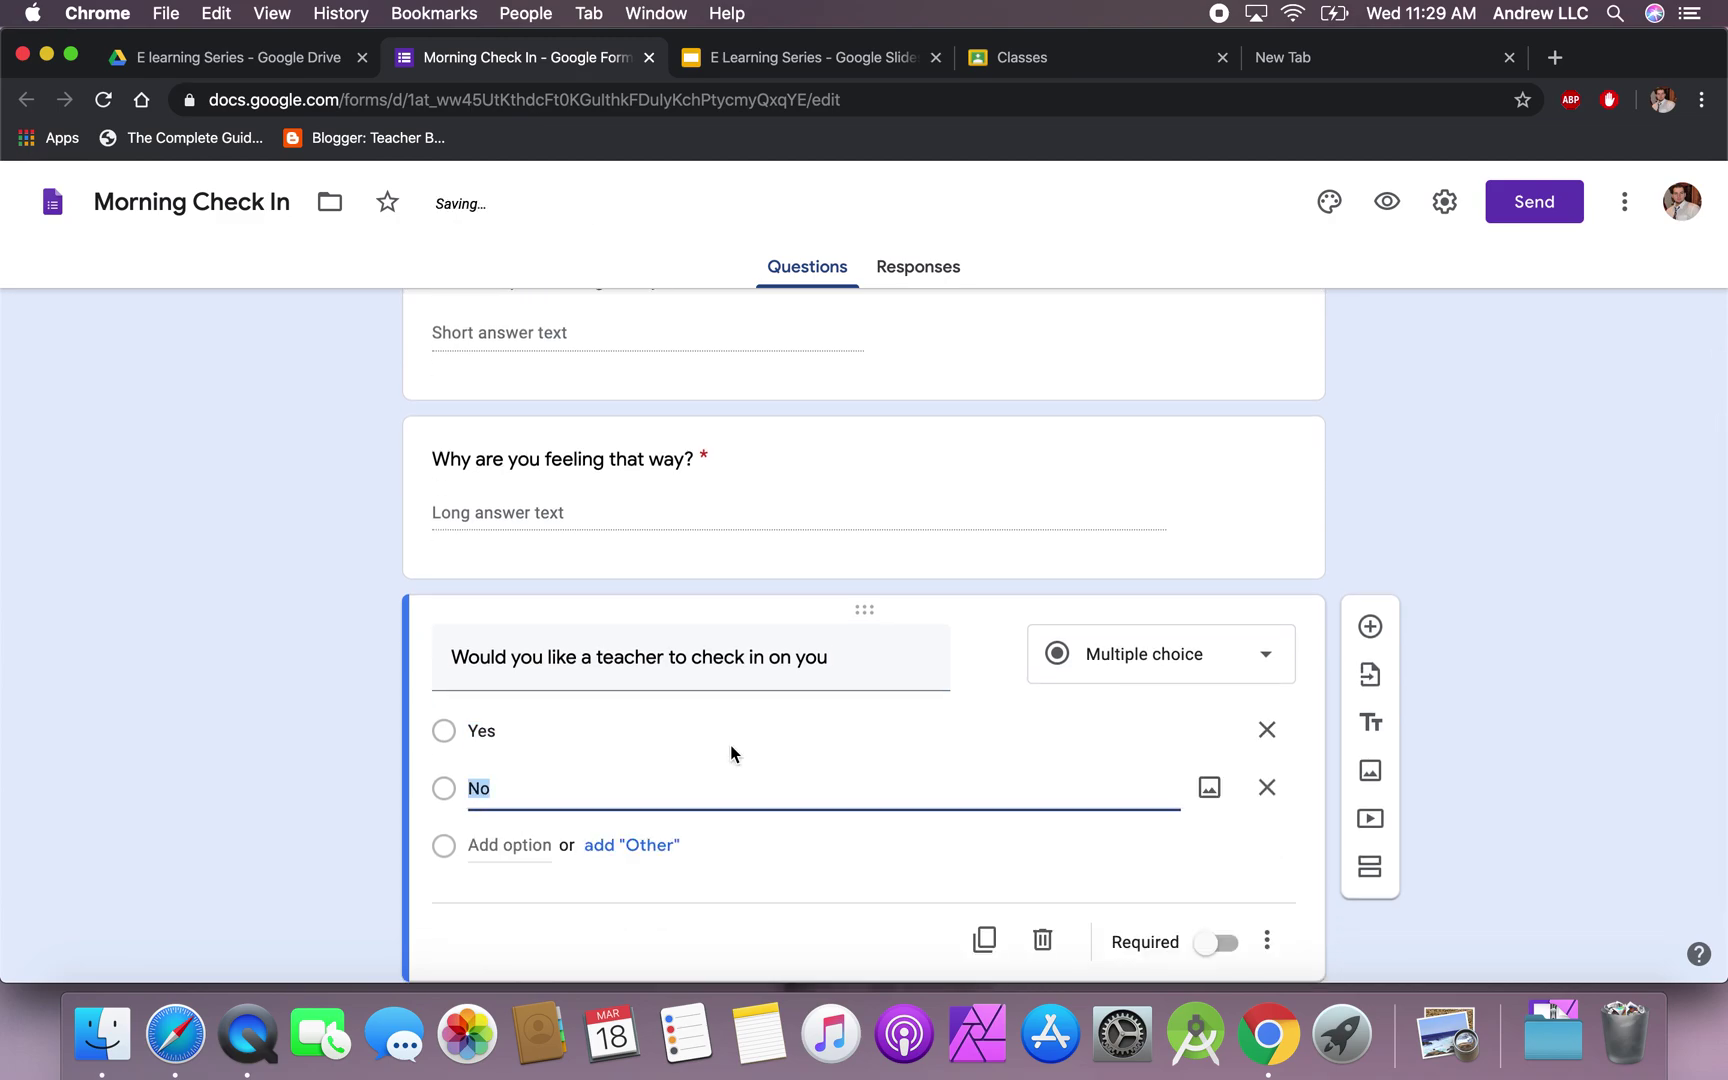
click(294, 792)
click(1216, 950)
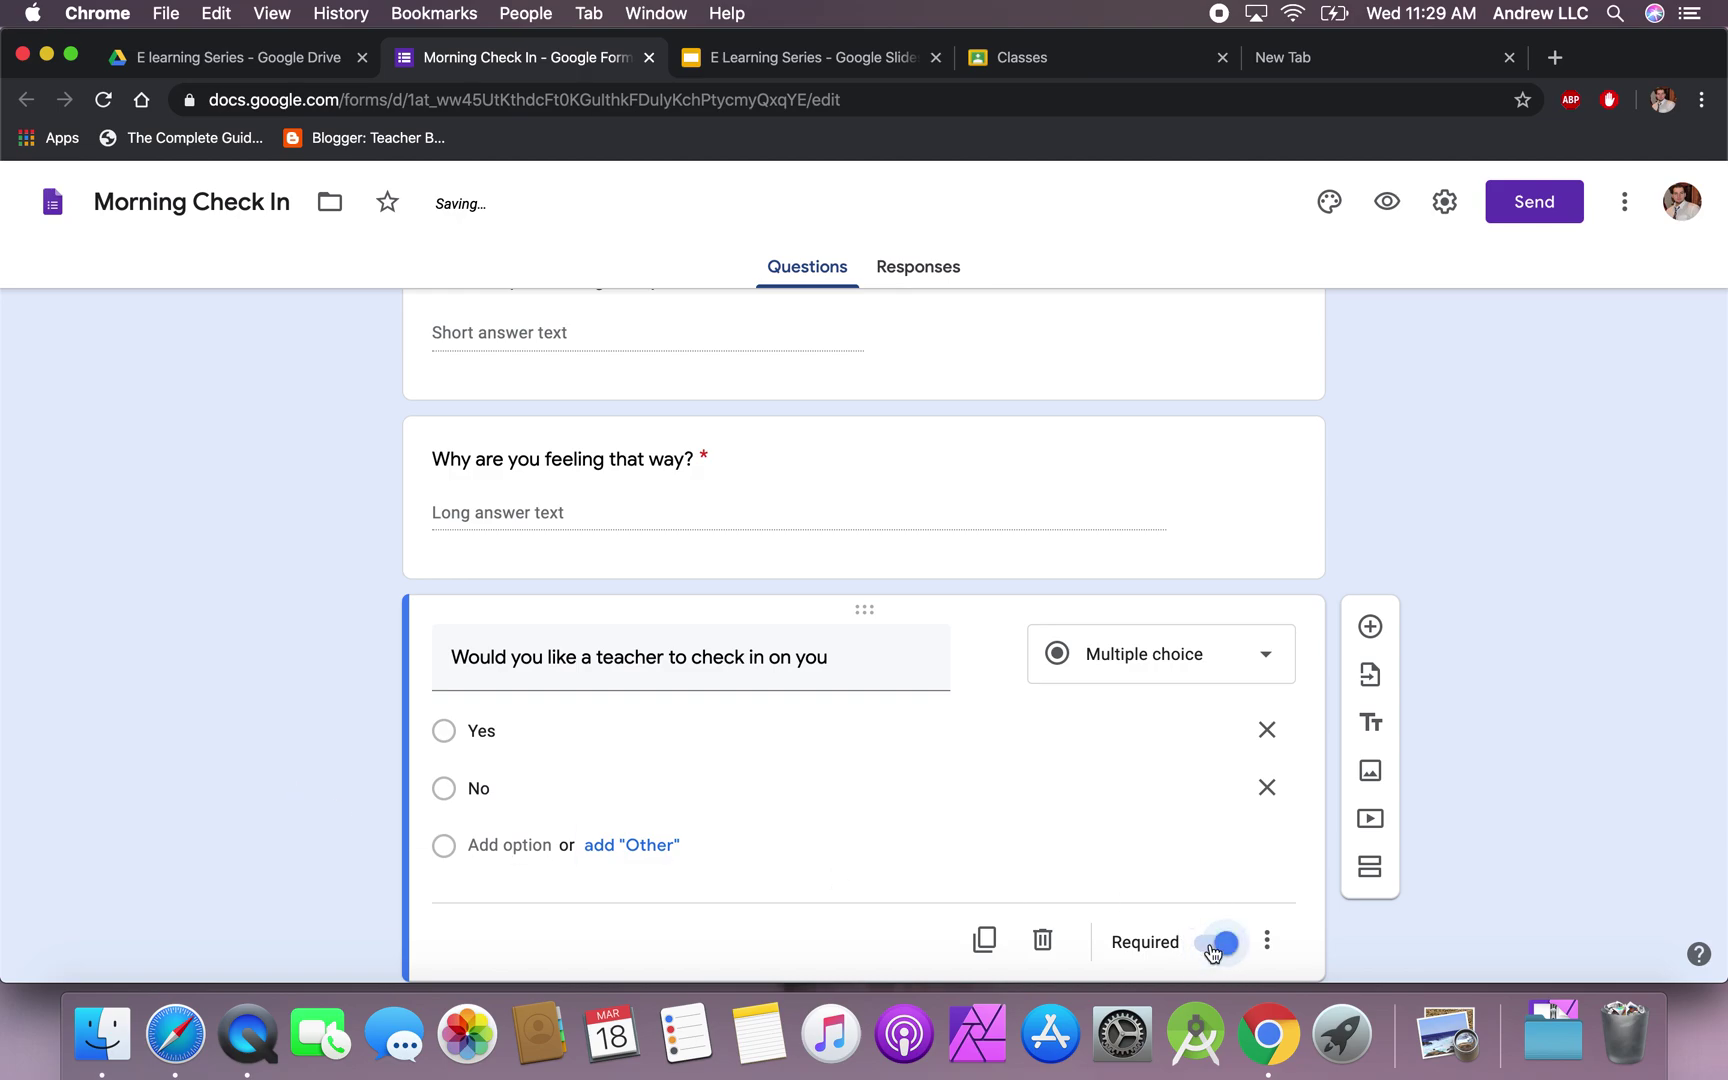
scroll(1443, 515, up, 5)
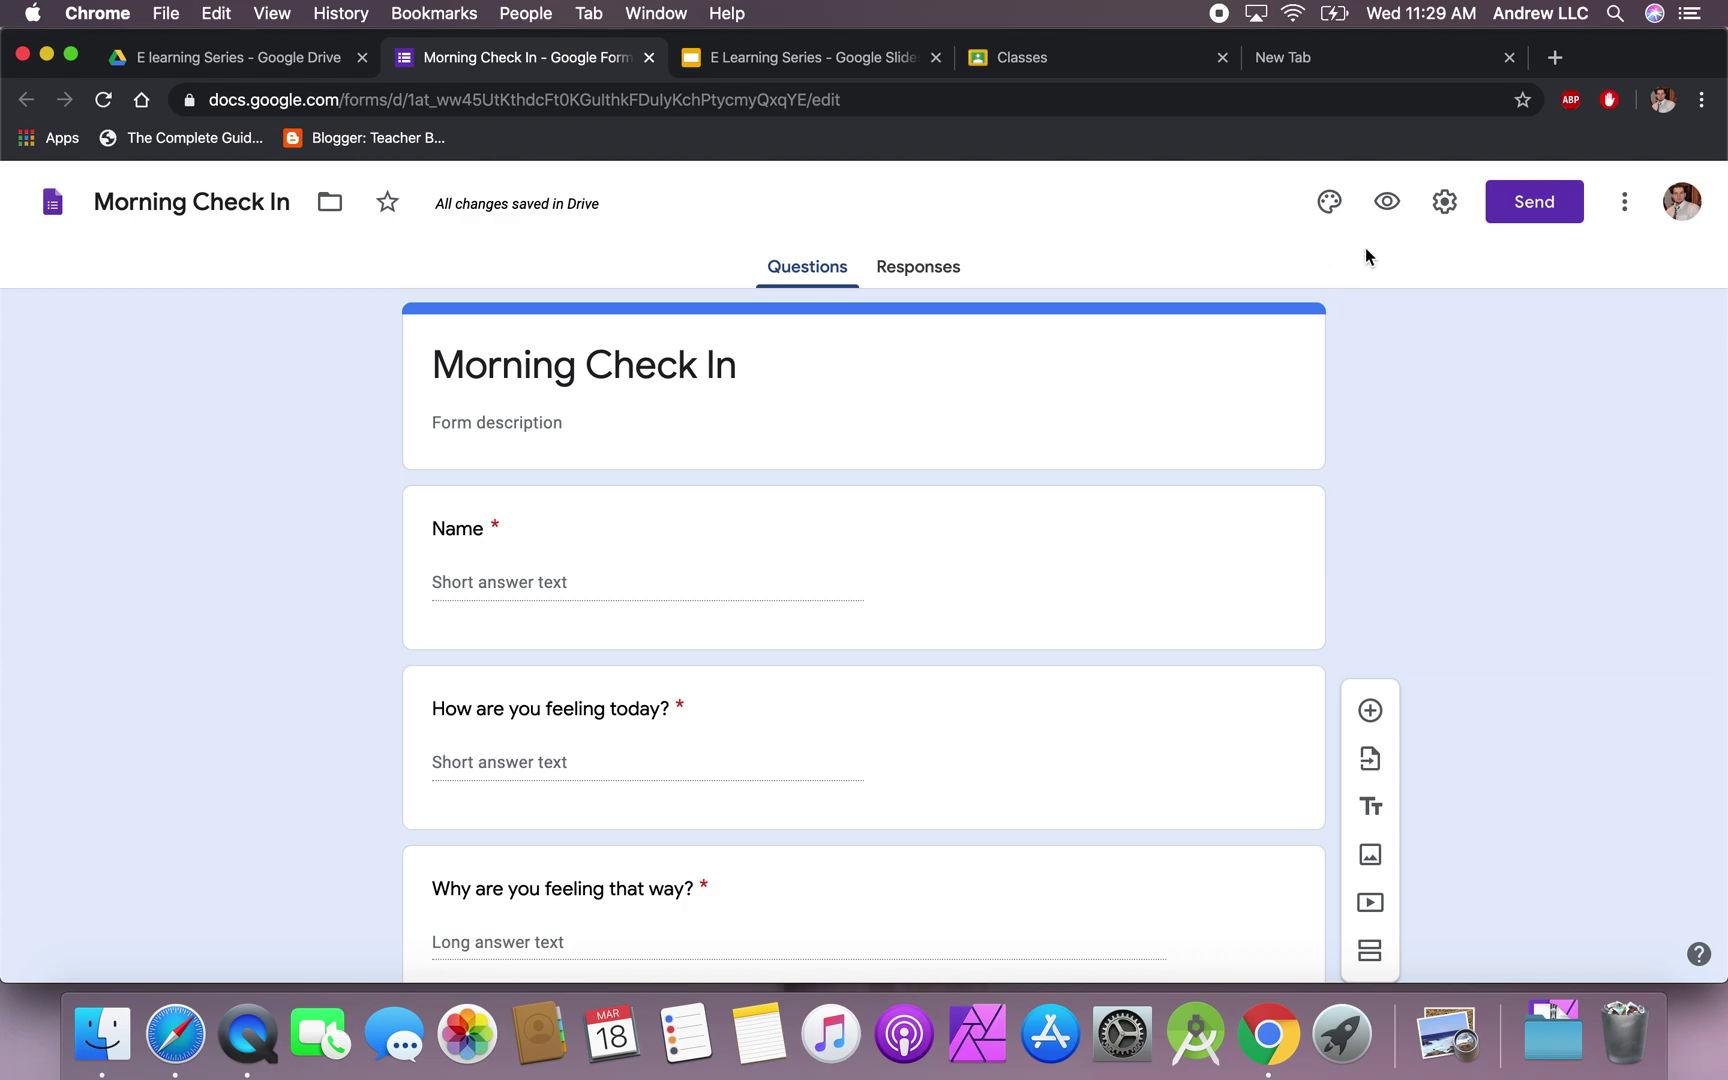
Turn on Show progress bar in the Presentation settings and save the settings.
click(1443, 203)
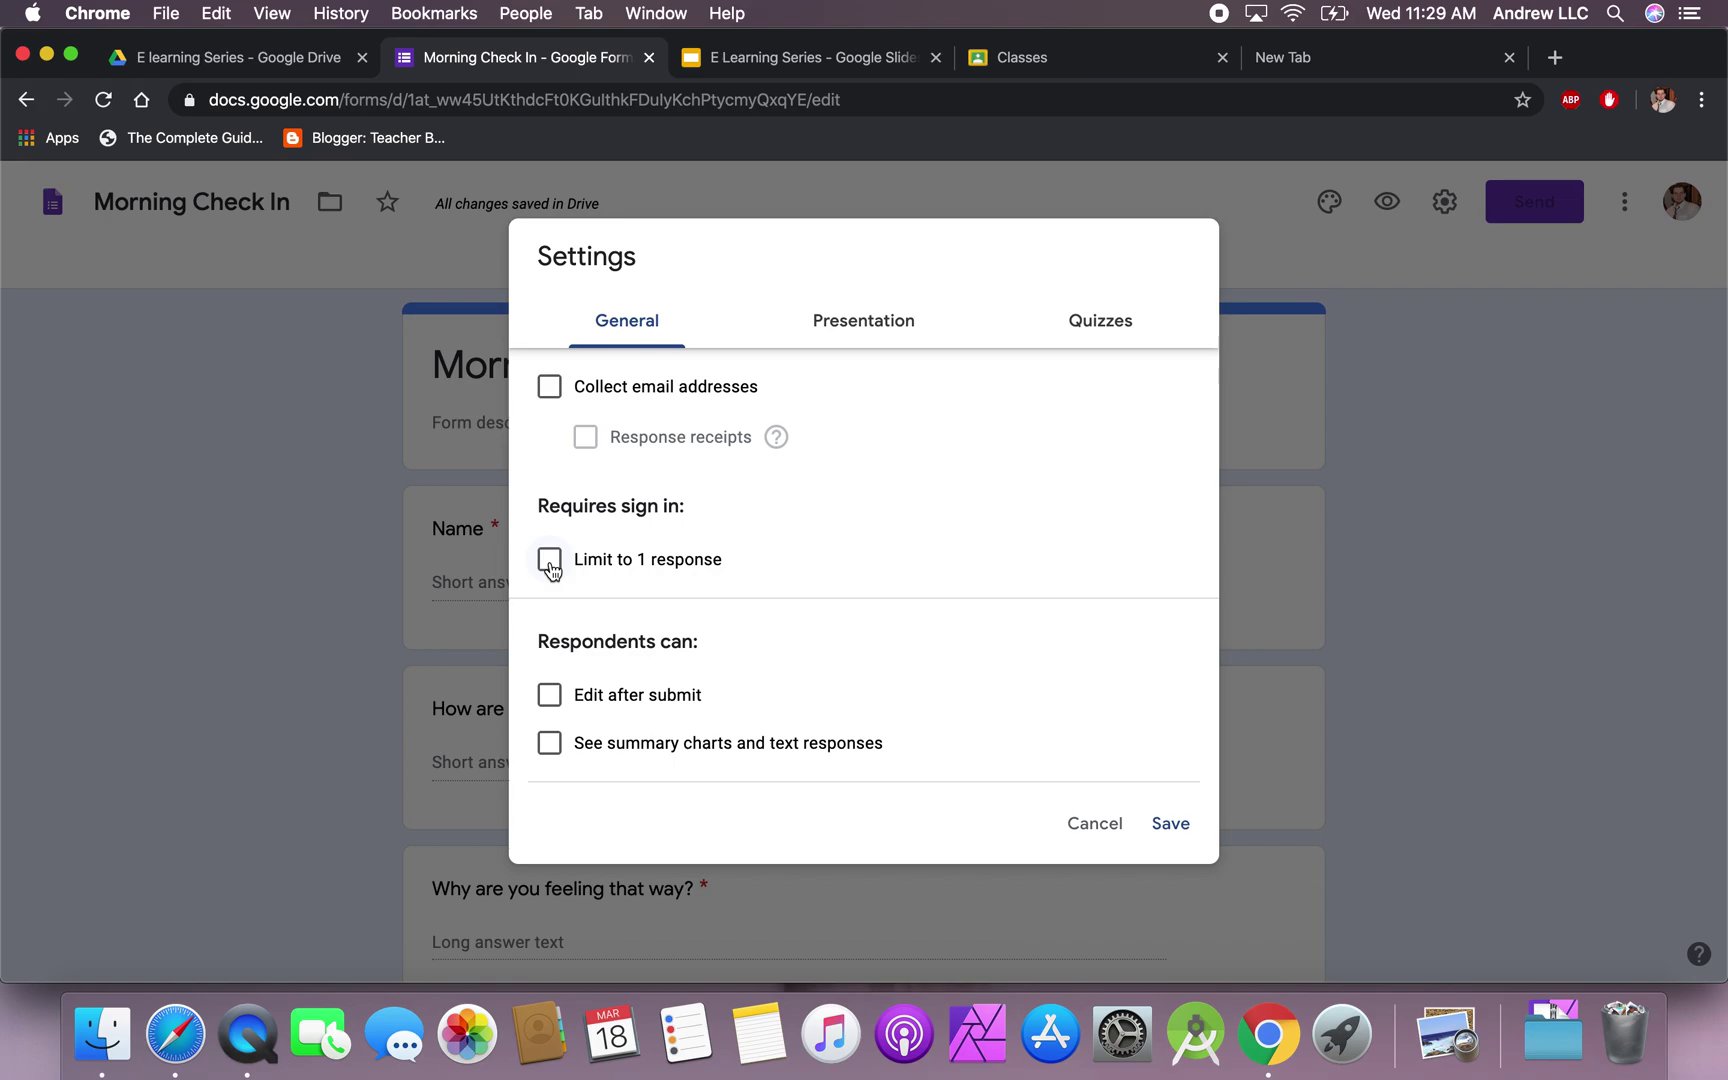
click(836, 333)
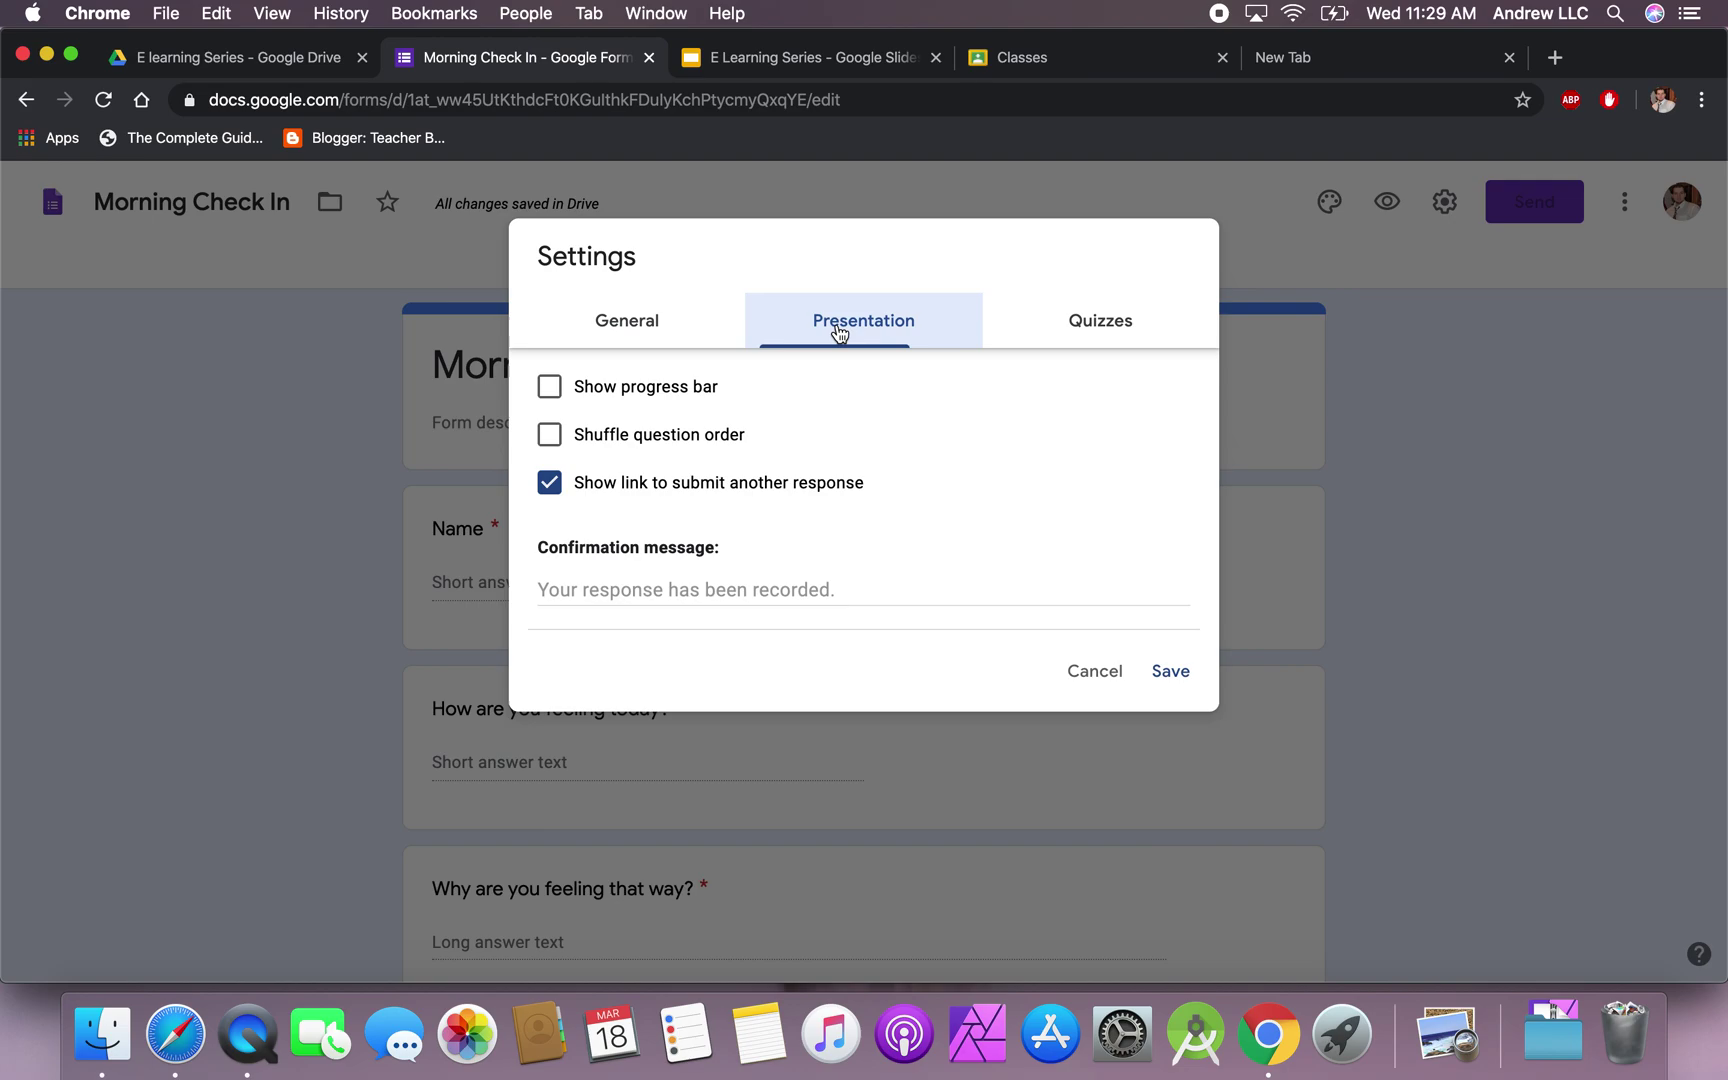
click(548, 389)
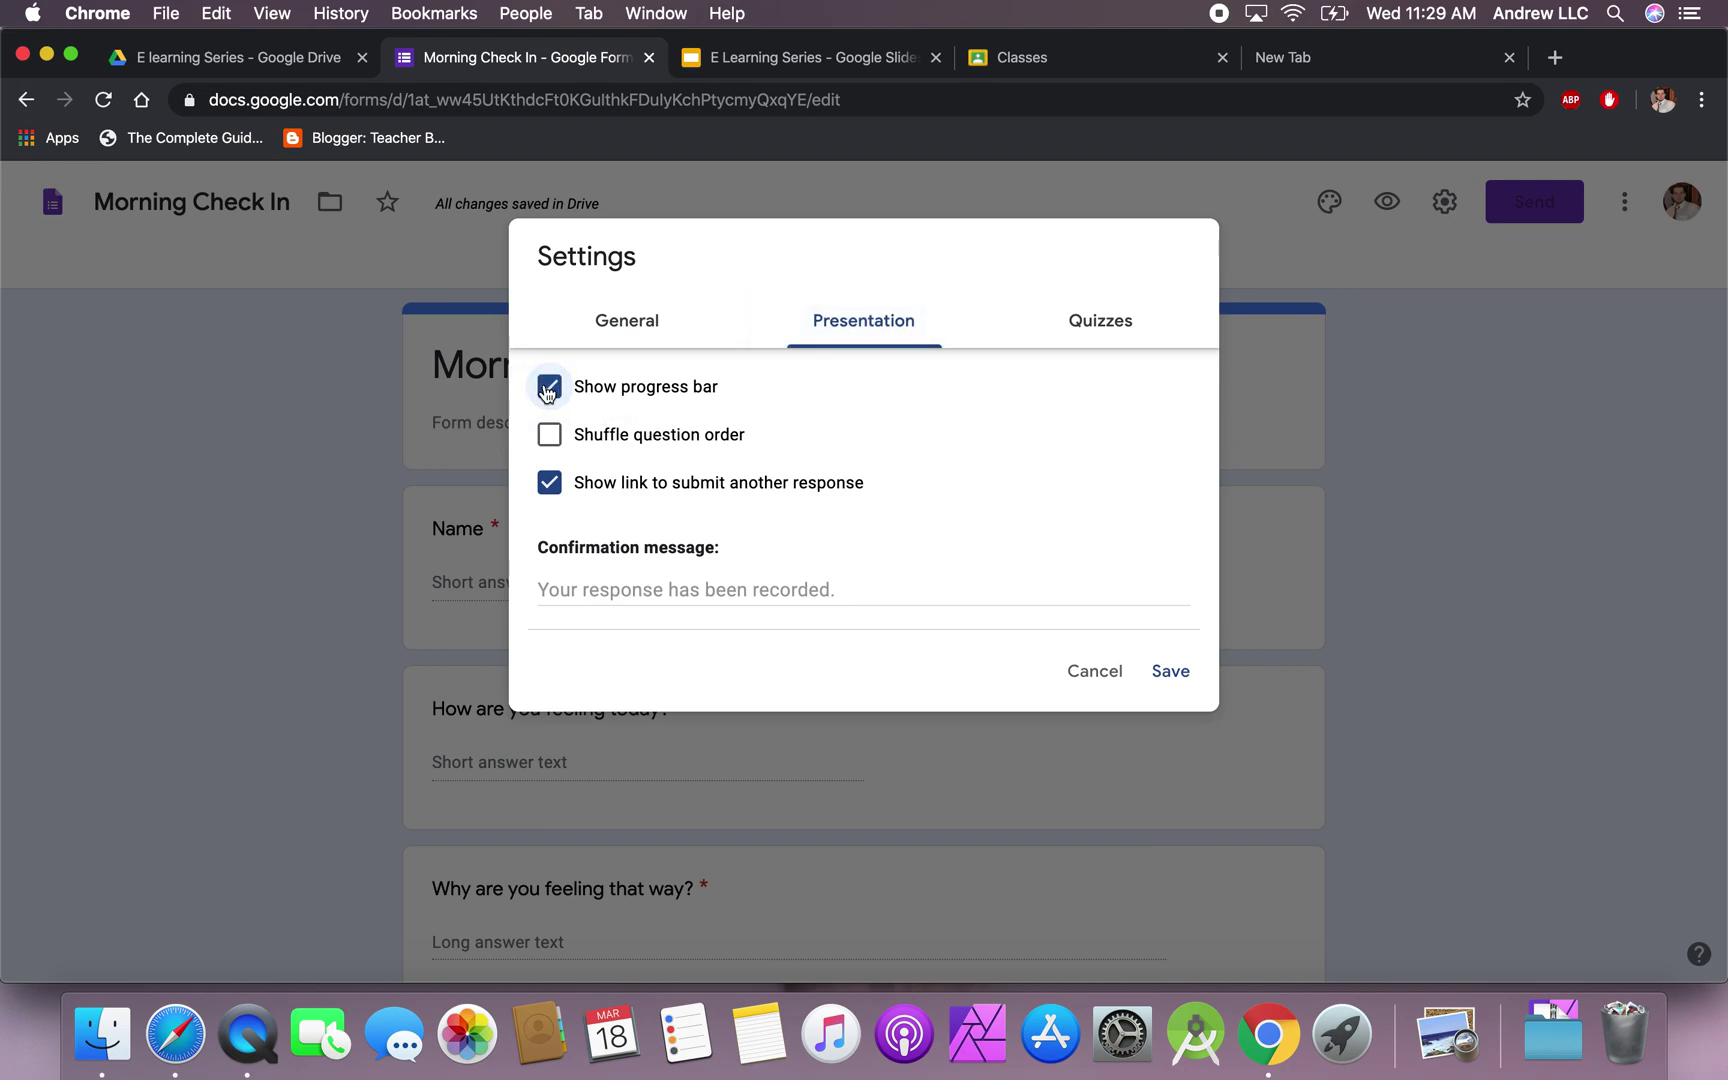
click(1093, 326)
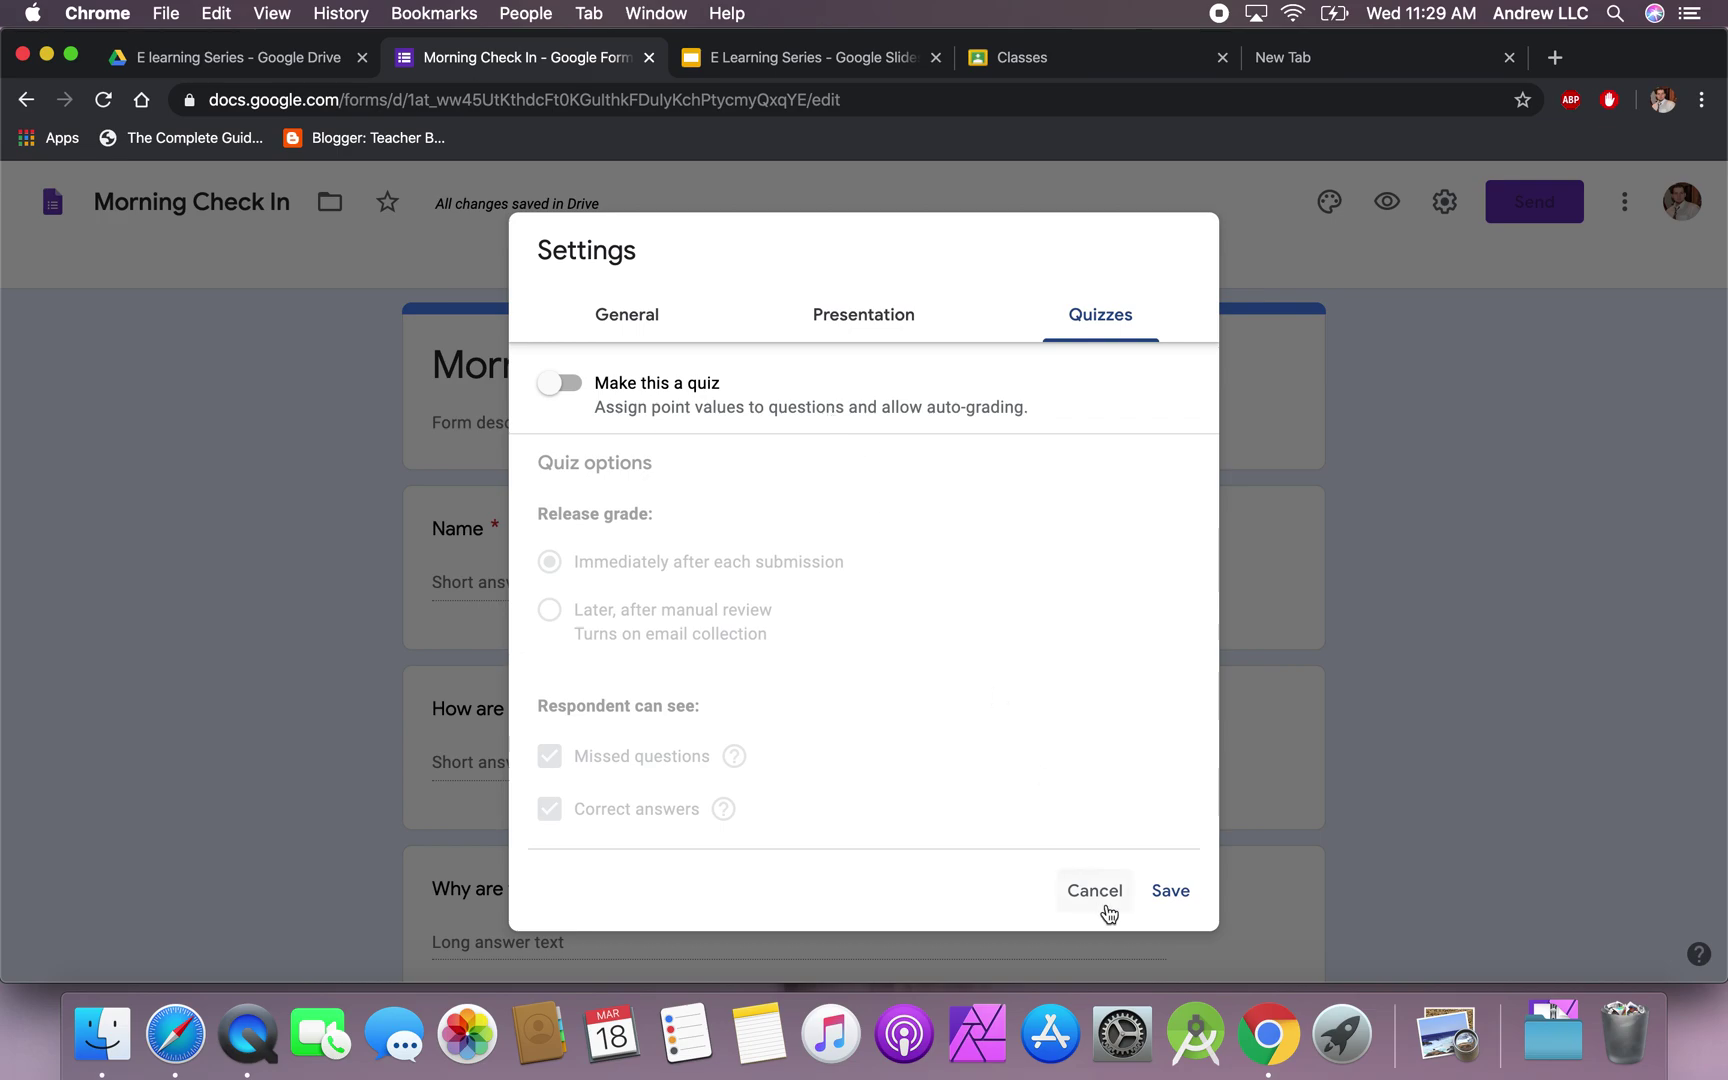
click(1165, 893)
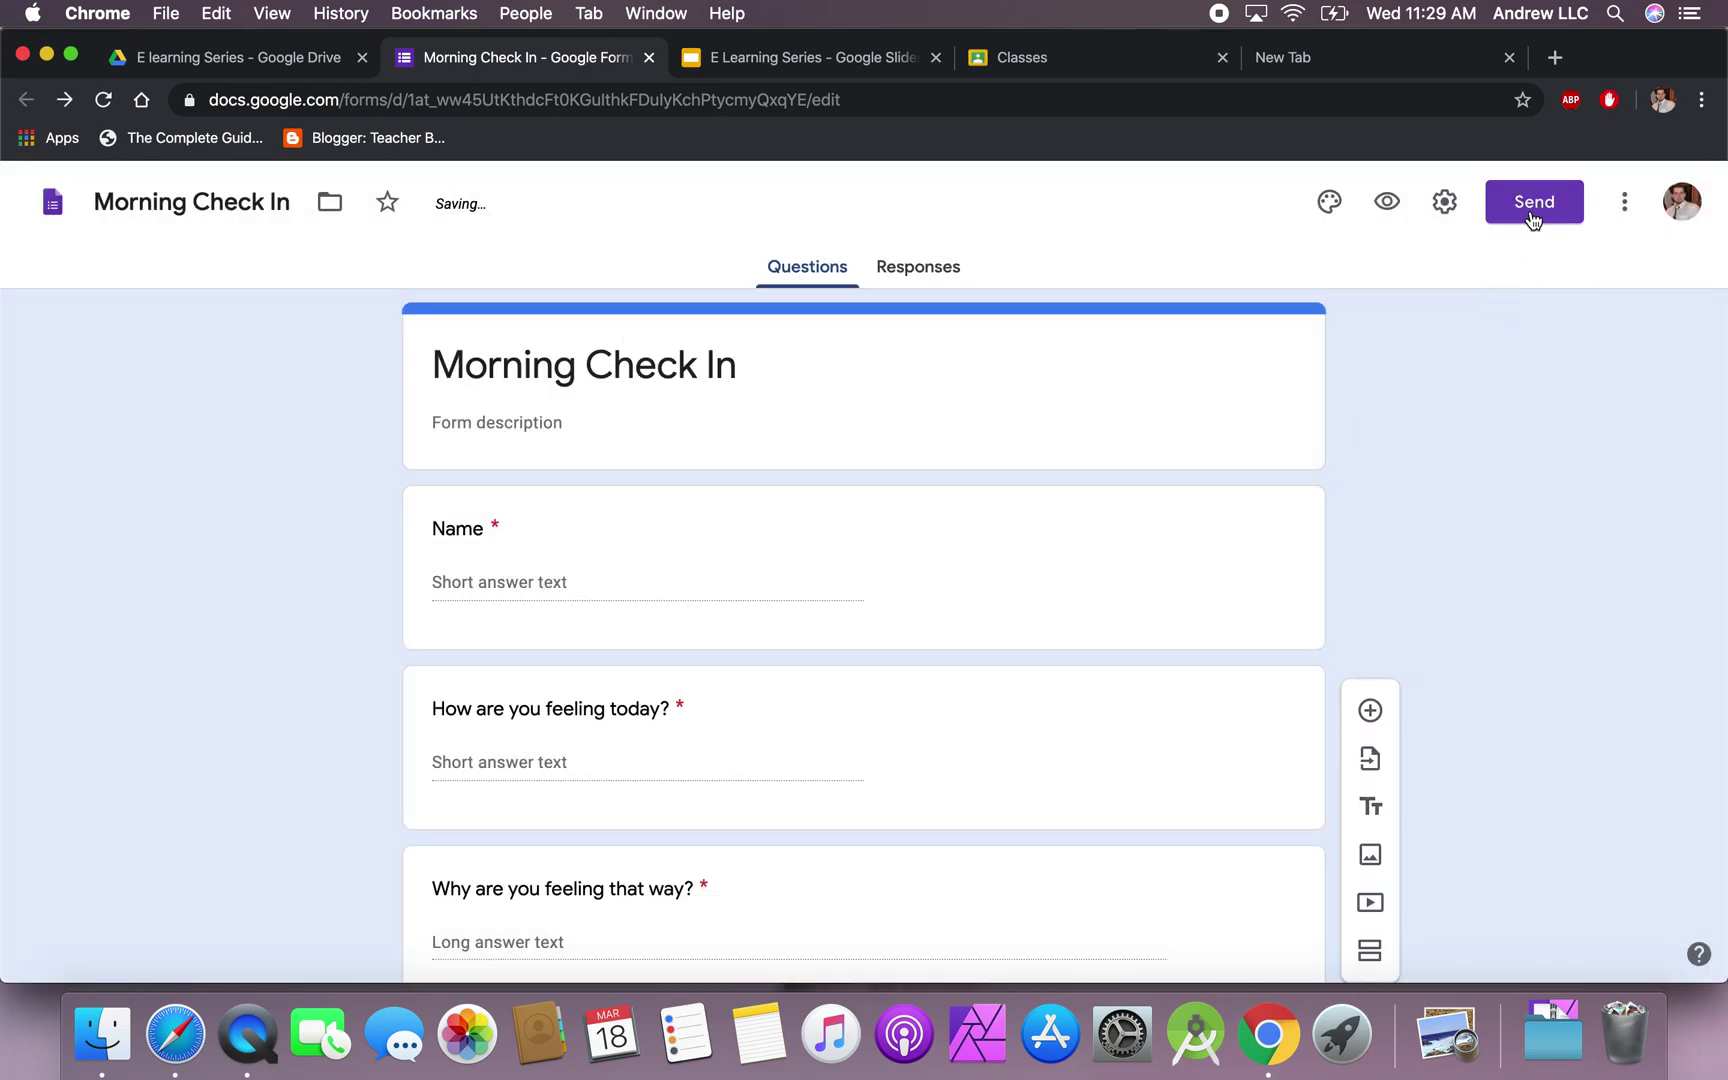
Copy the form's shortened forms.gle link from the Send dialog, then close the dialog.
click(1531, 212)
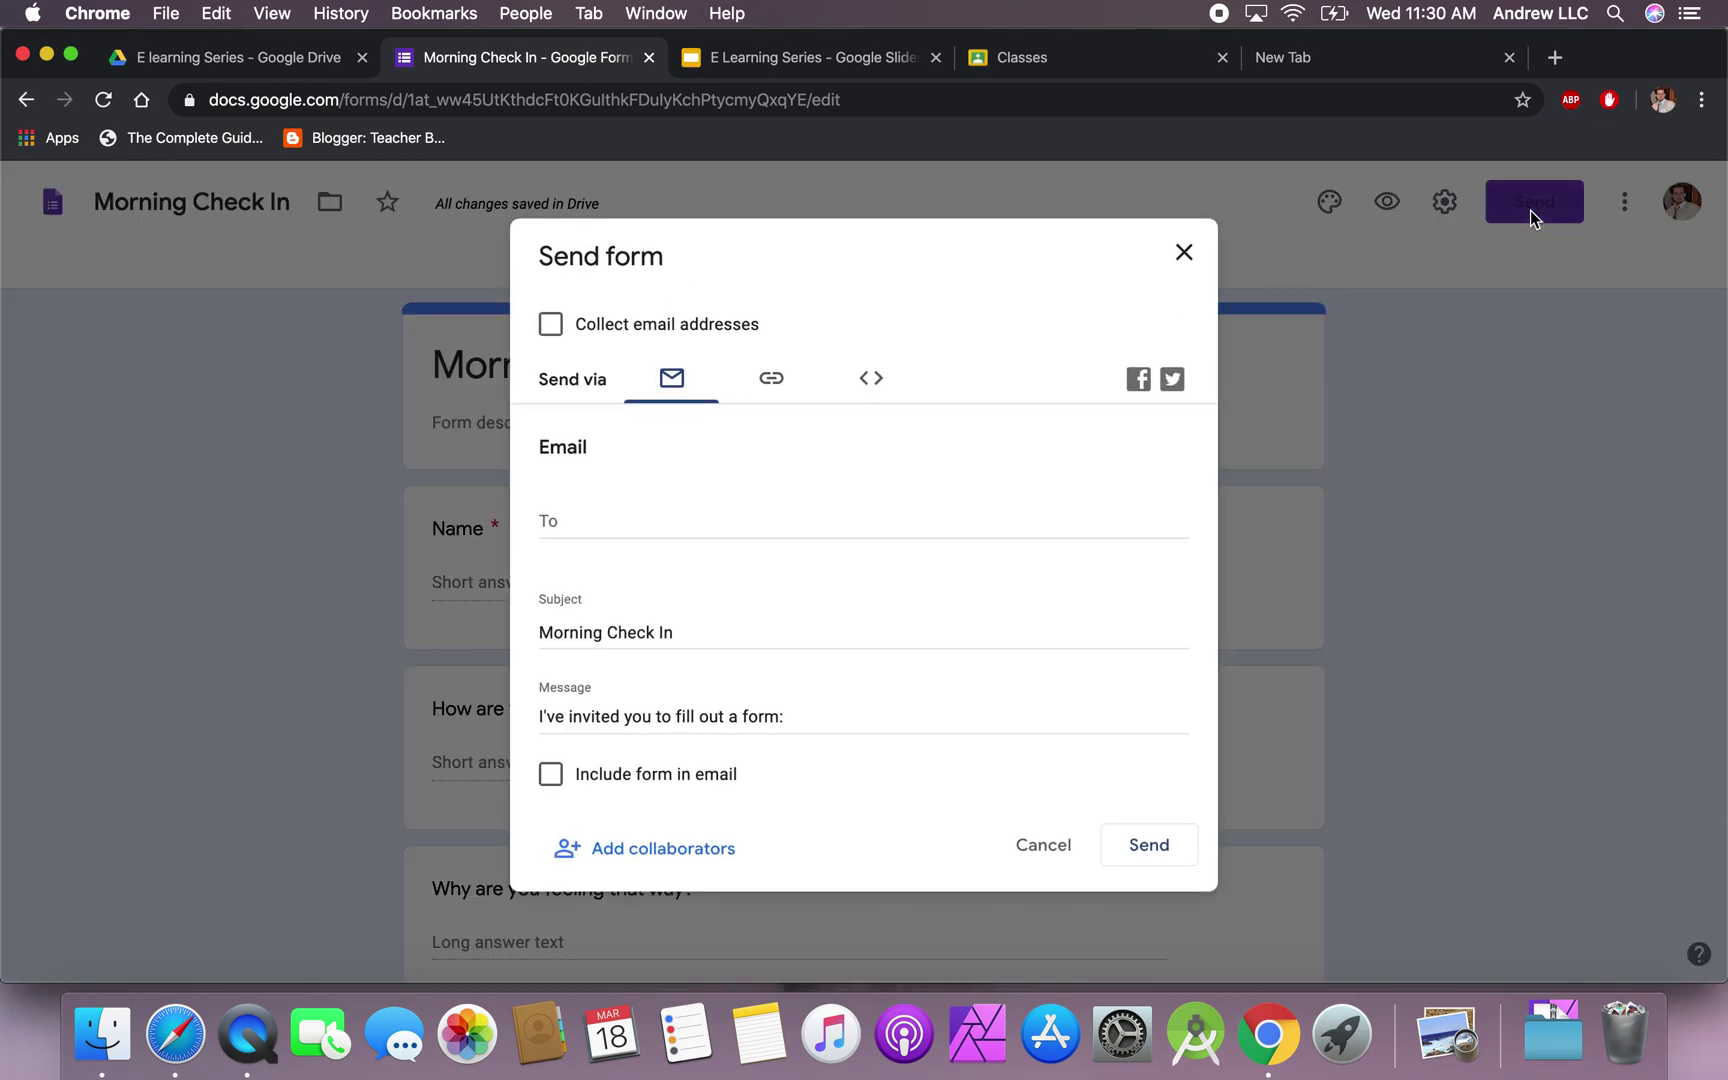
click(771, 378)
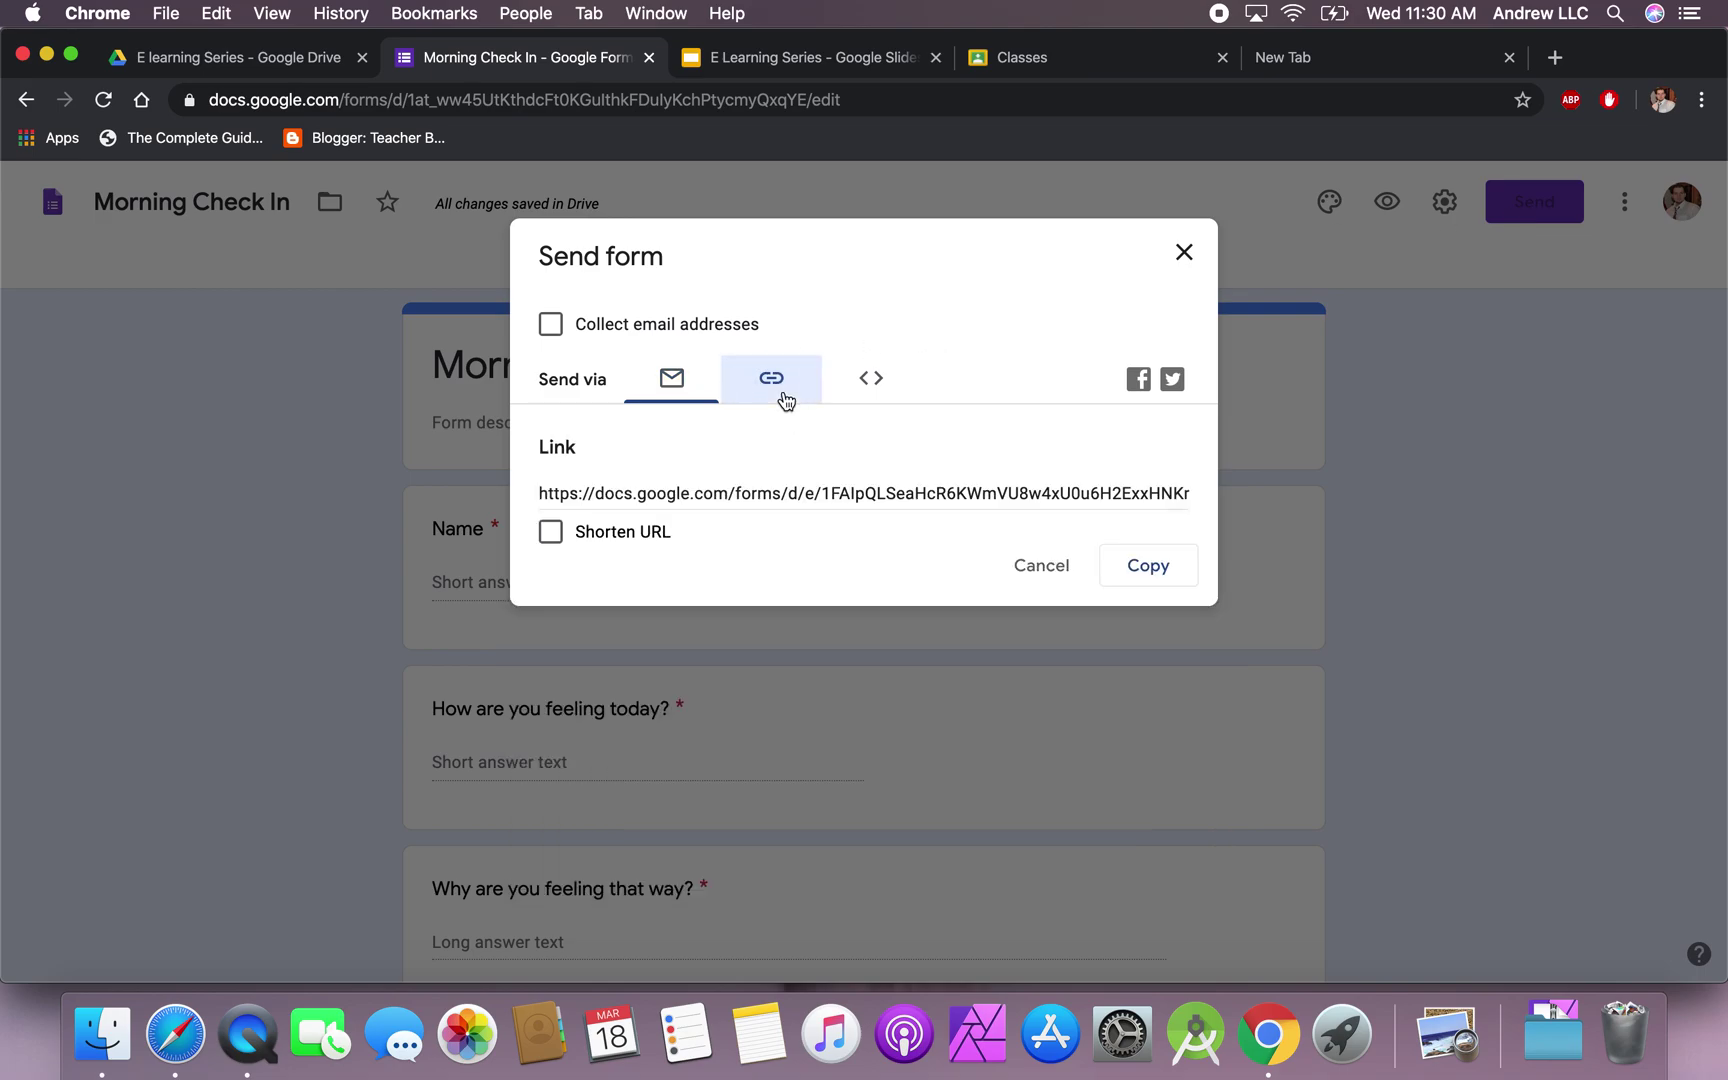
click(551, 531)
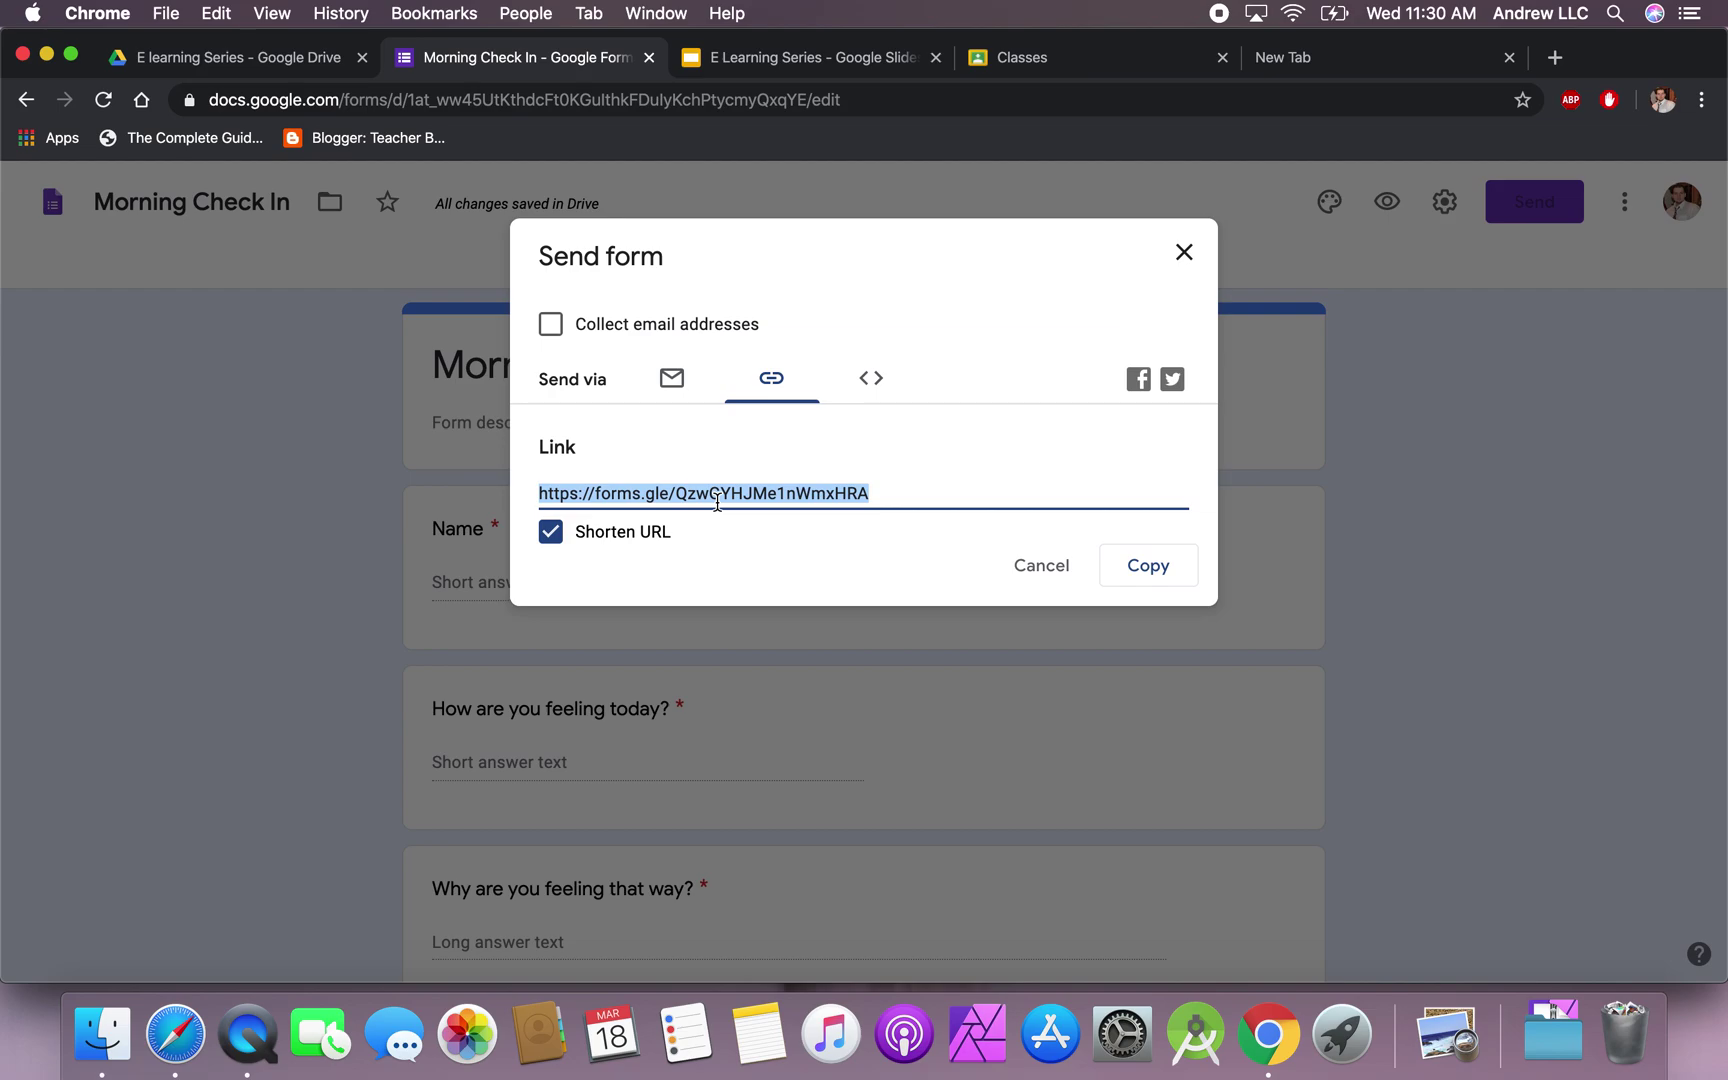
click(1128, 583)
click(1186, 254)
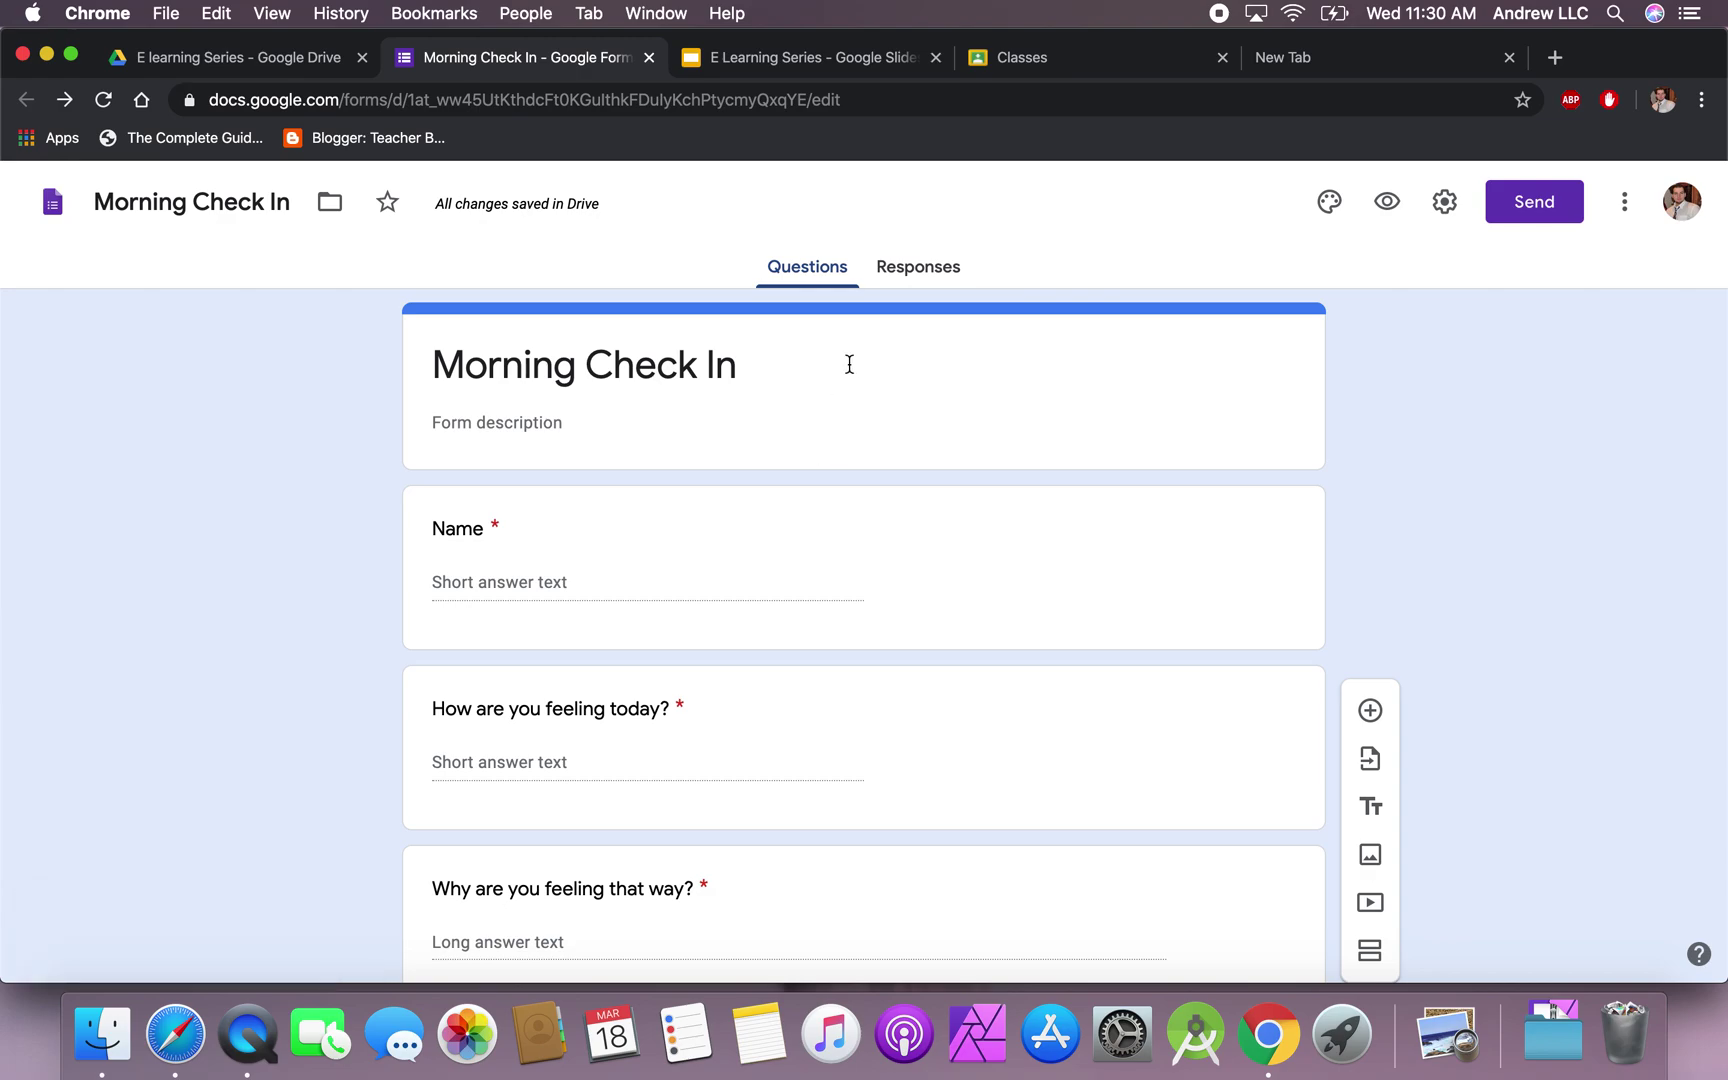
From the Responses tab, create a new linked 'Morning Check In (Responses)' spreadsheet.
click(916, 266)
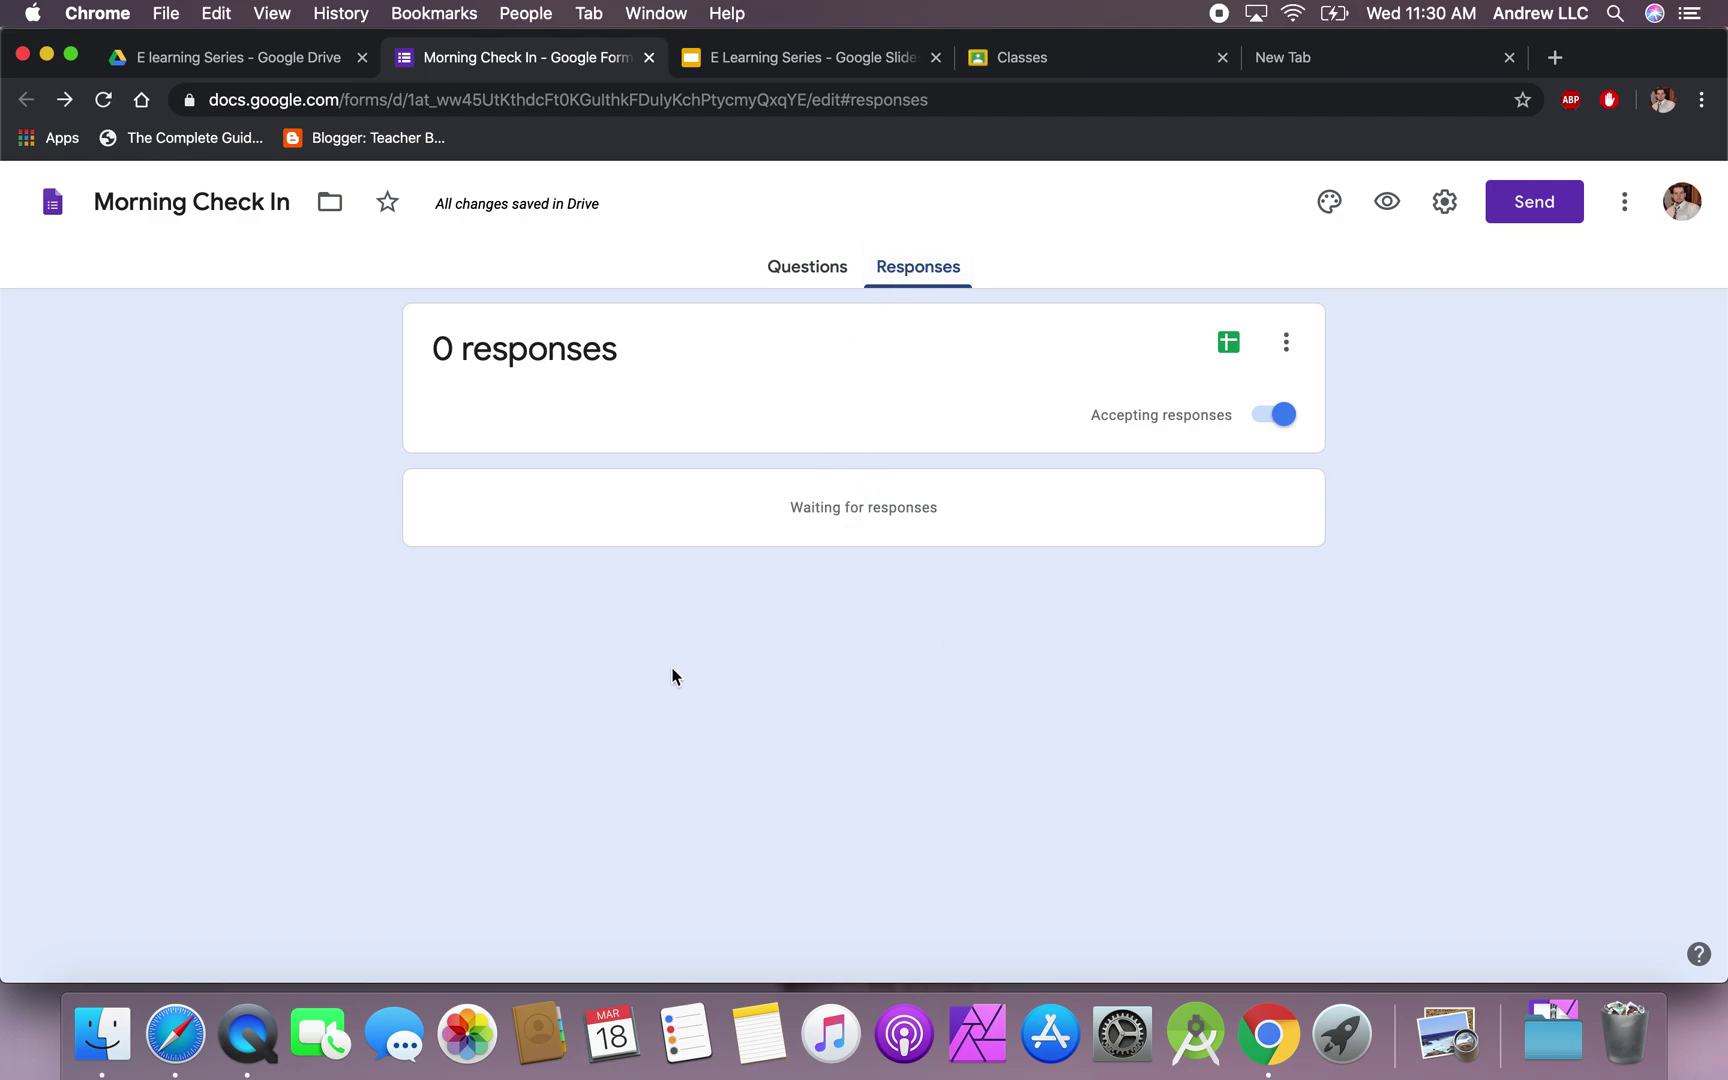
click(1226, 347)
click(1130, 496)
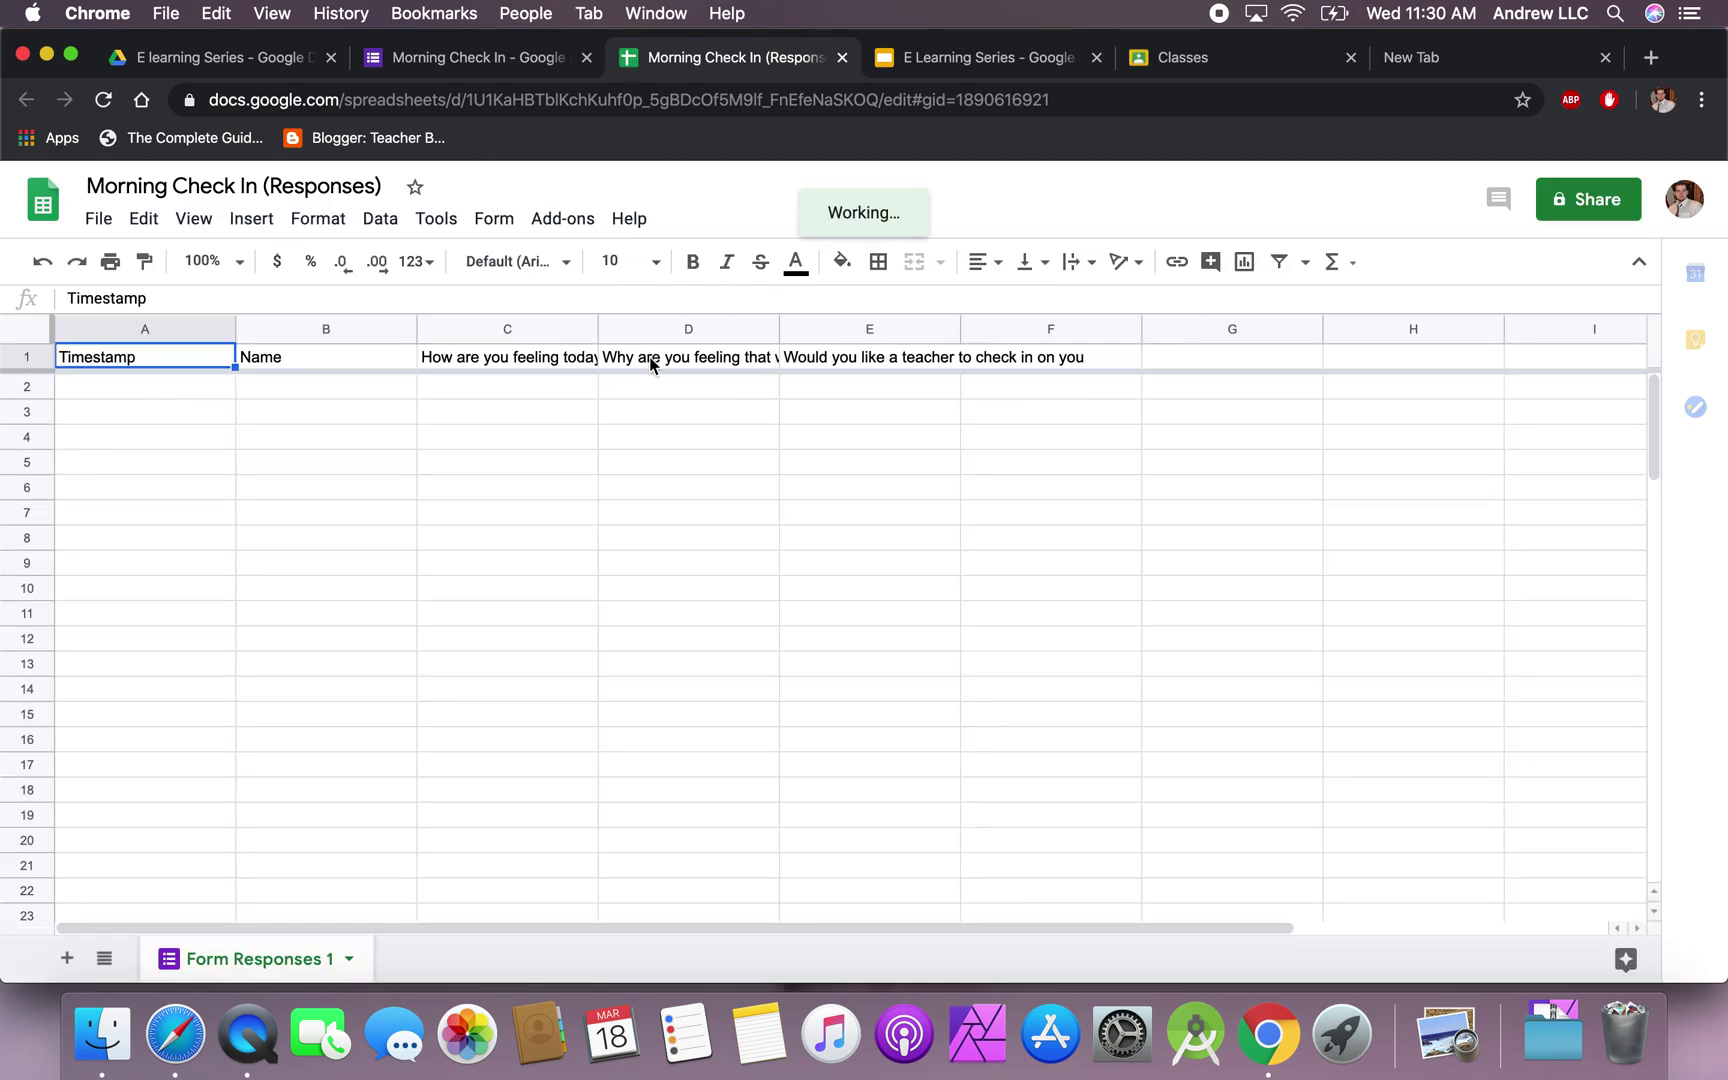
Widen columns C, D and E so their full question headers show.
drag(598, 329, 758, 329)
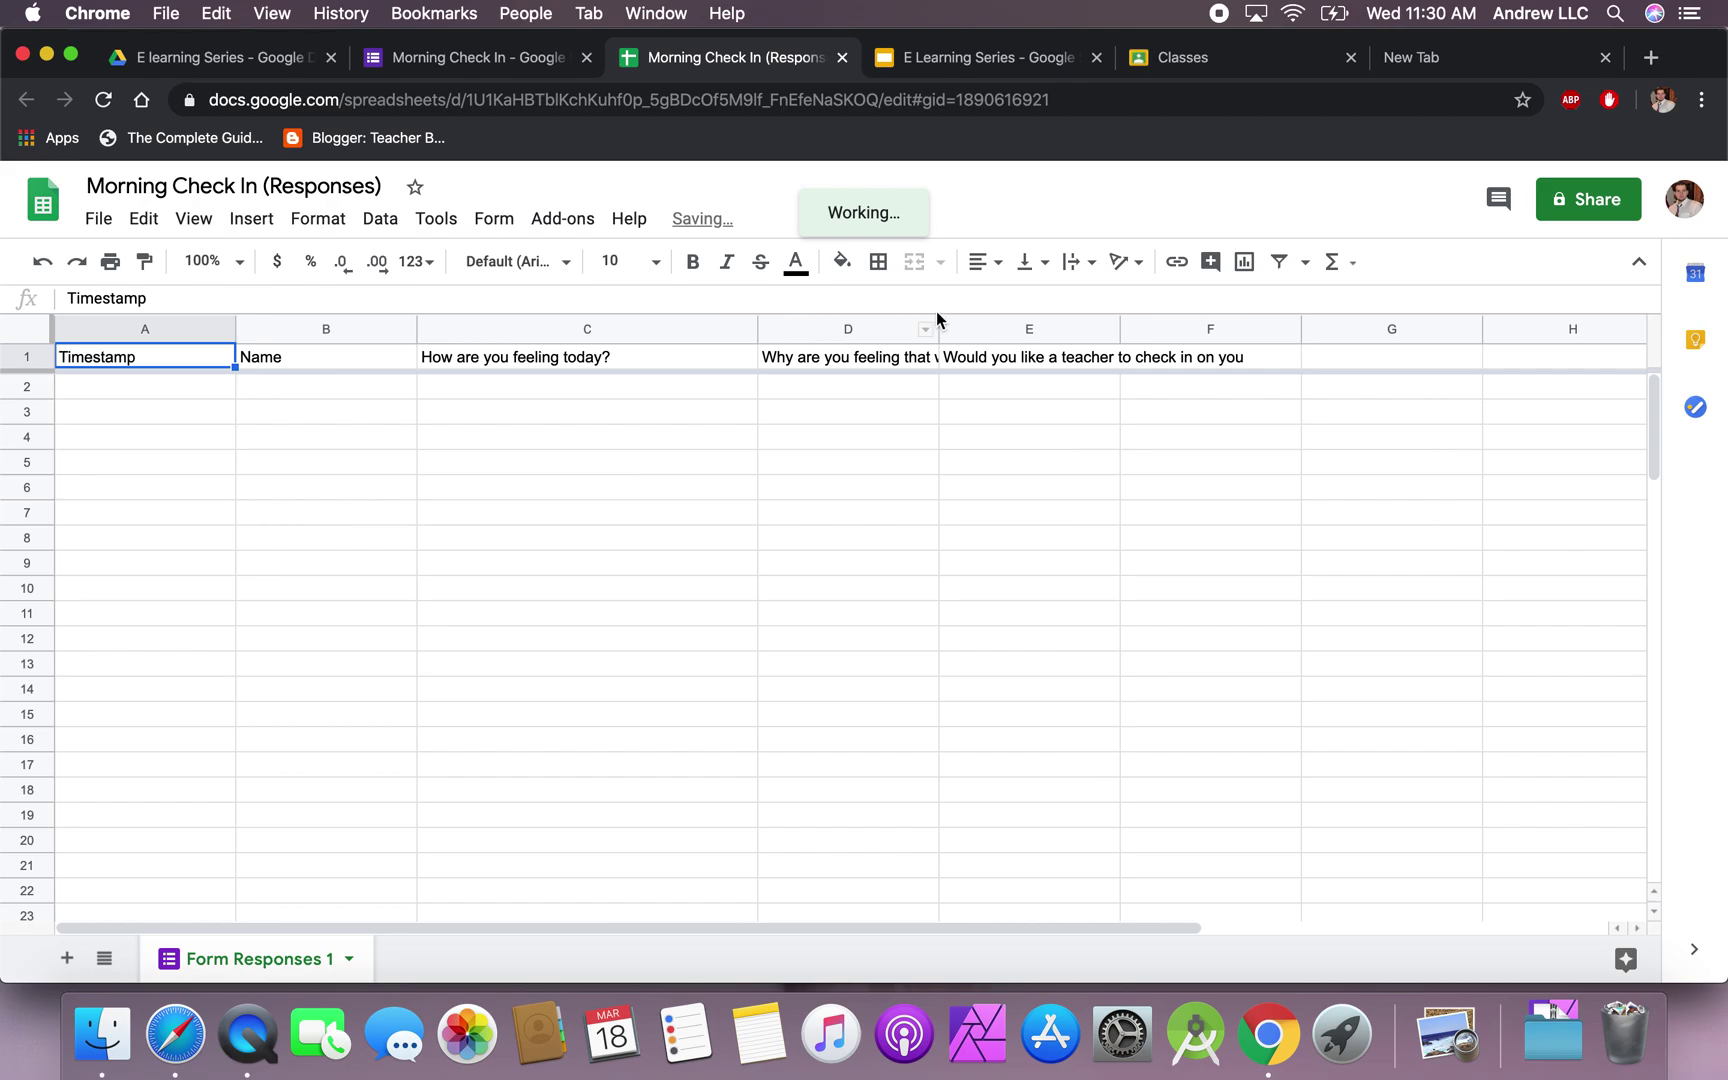
drag(938, 329, 1032, 329)
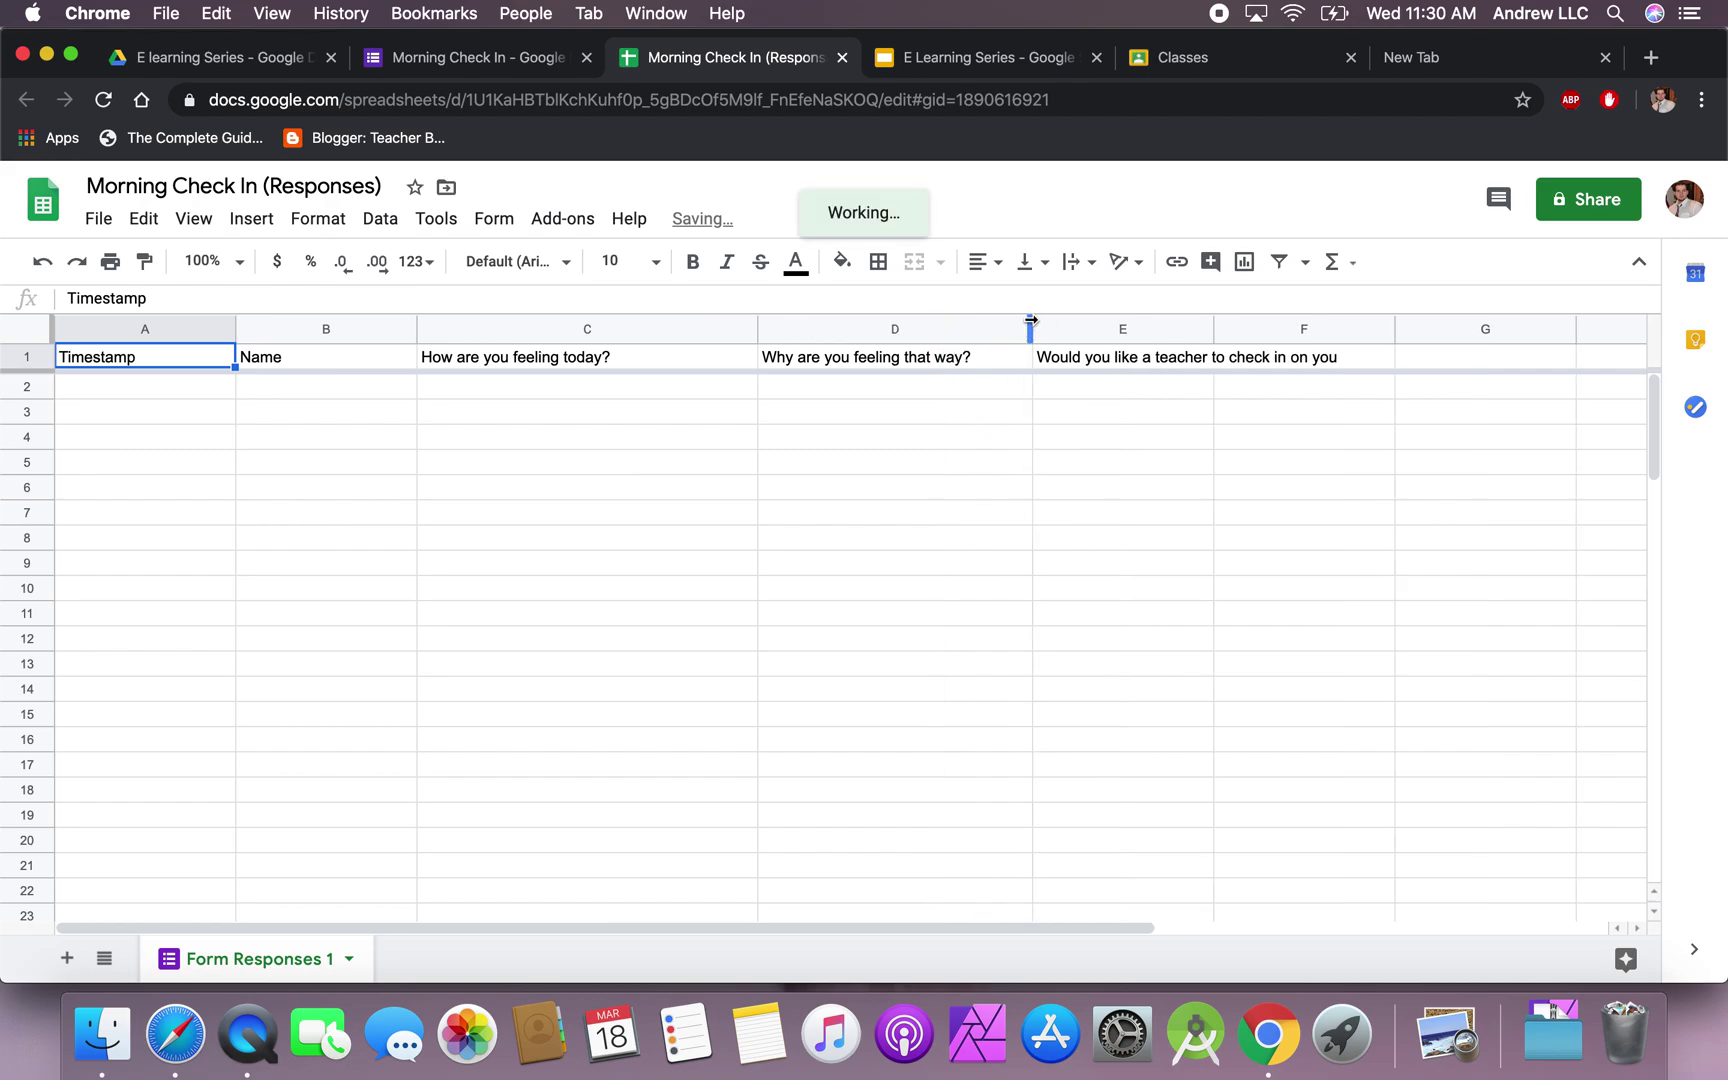
click(1212, 329)
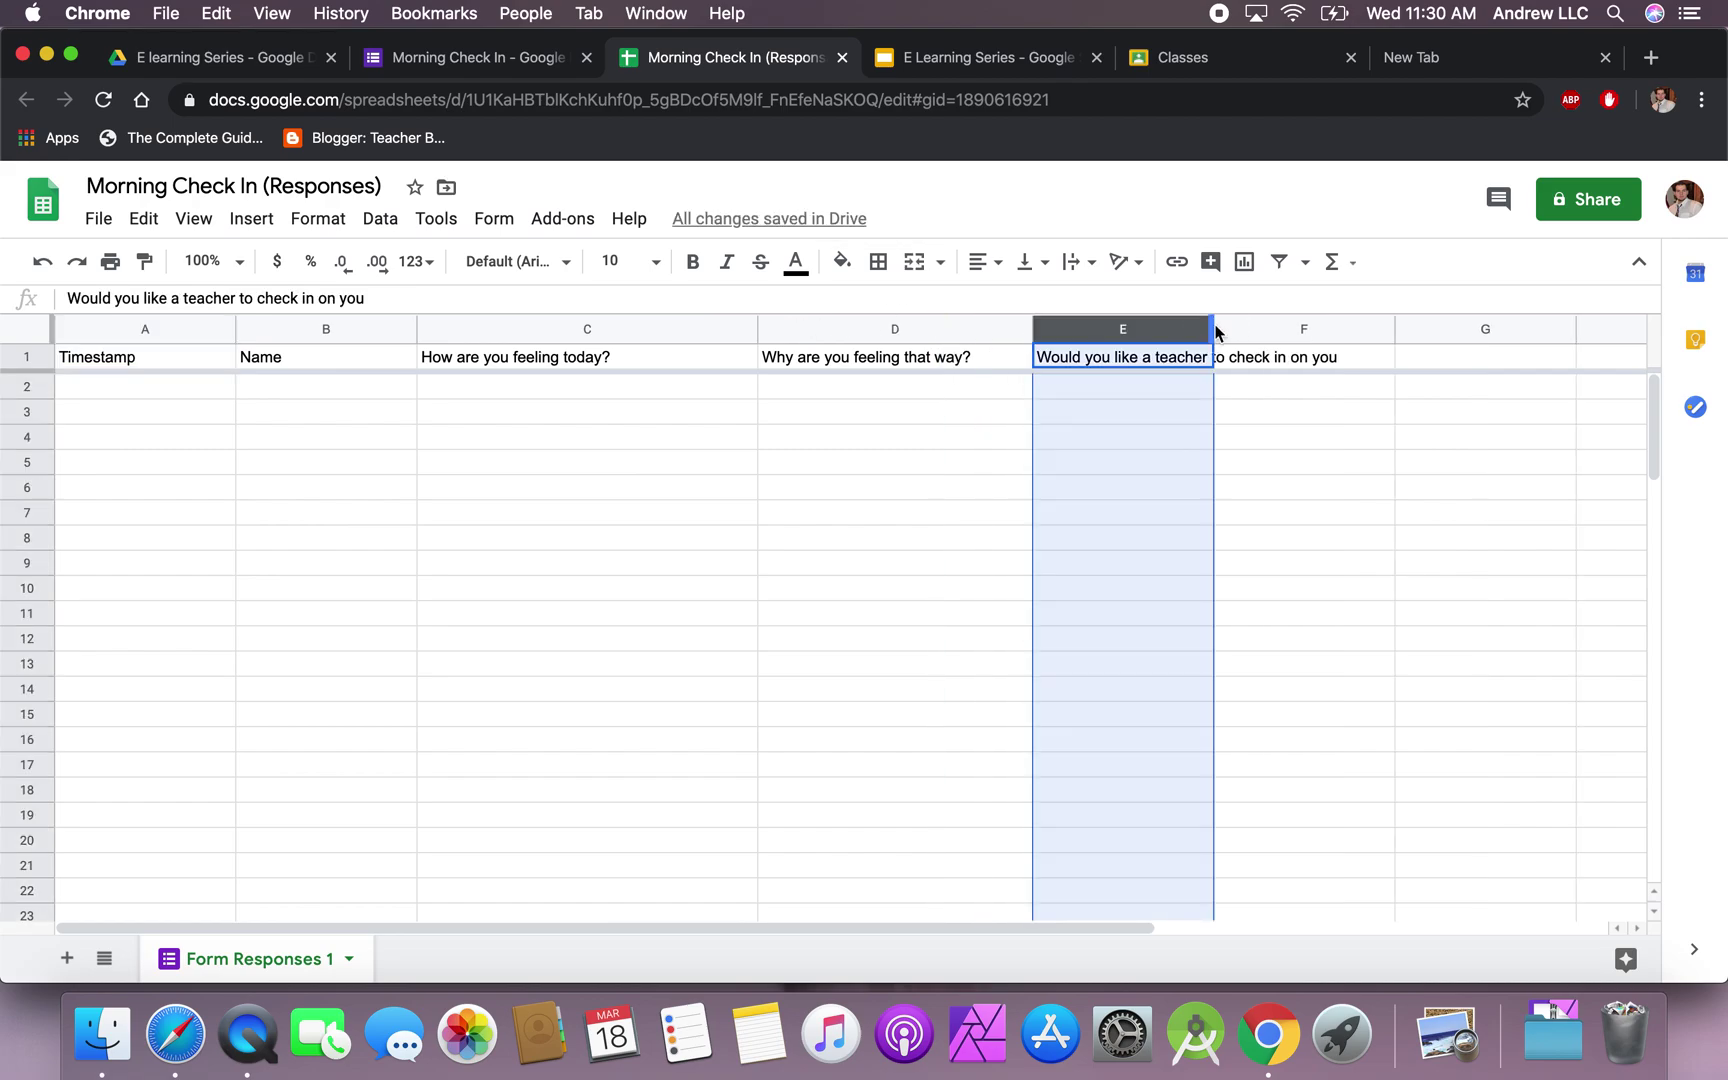
drag(1214, 329, 1357, 329)
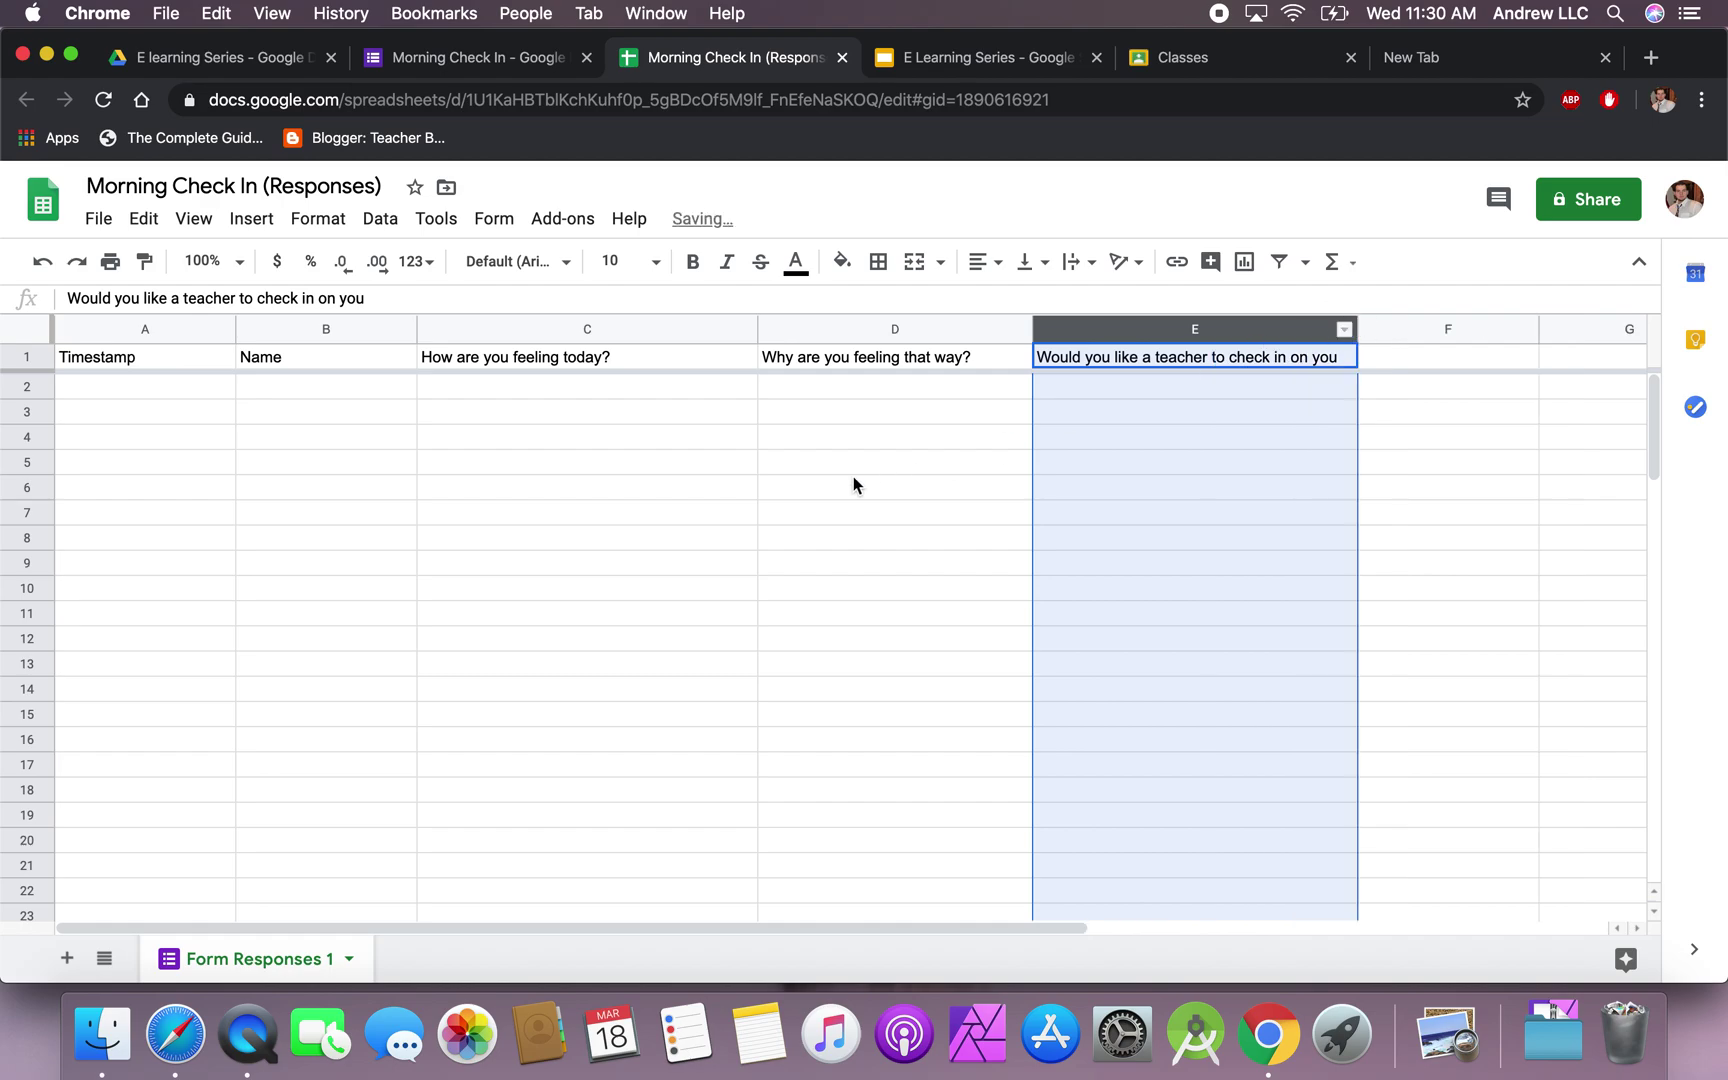